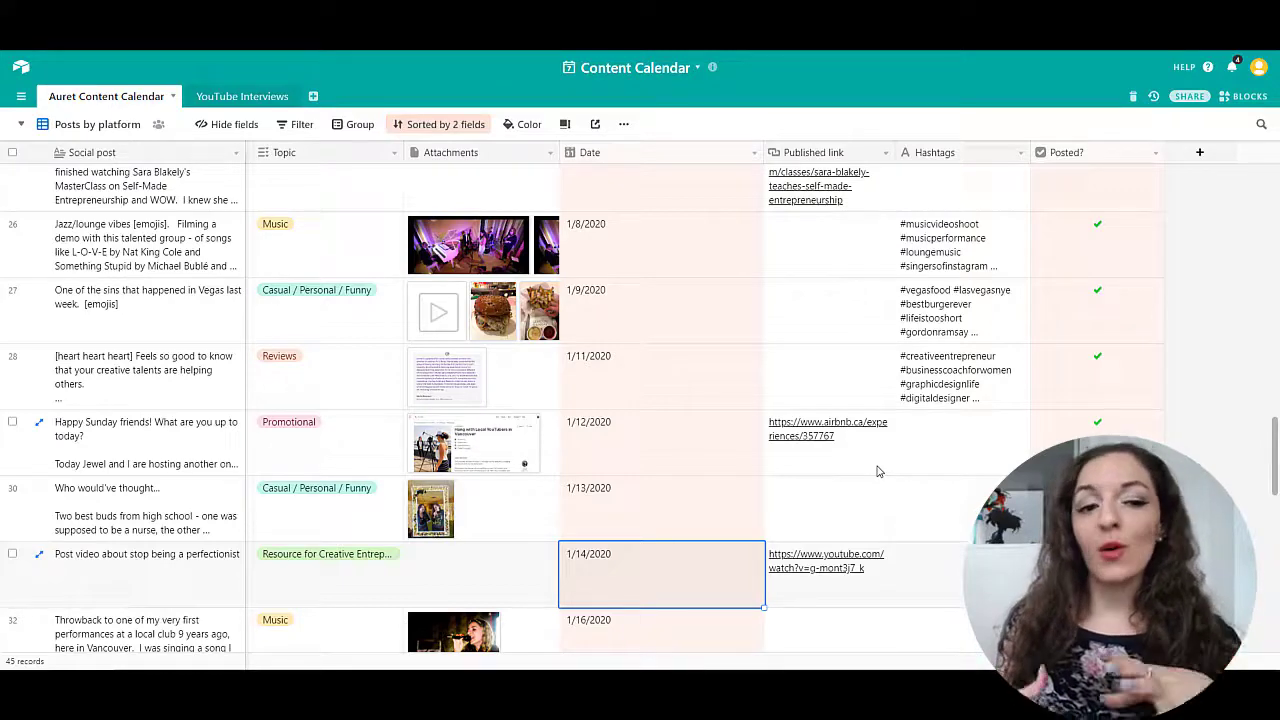
Add Music to the Happy Sunday post's topics, then remove it again
scroll(877, 470, down, 1)
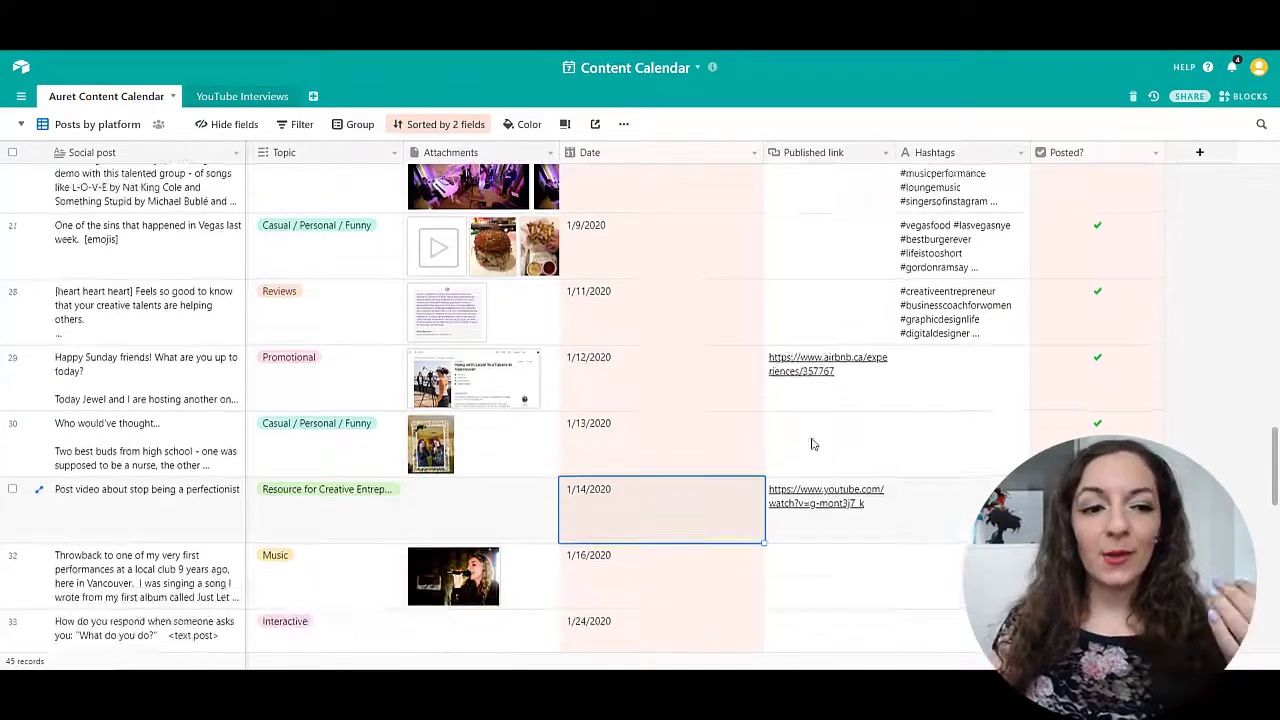
scroll(670, 428, up, 4)
scroll(670, 428, up, 1)
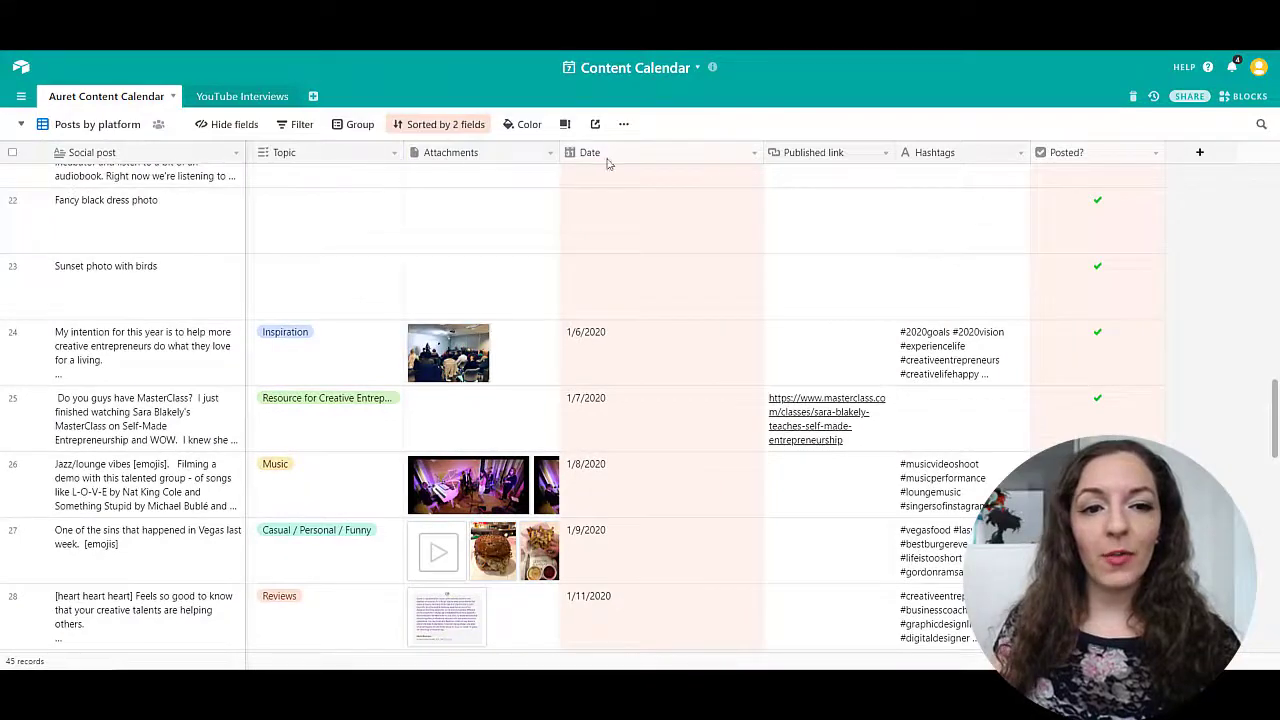
scroll(935, 250, down, 2)
scroll(935, 250, down, 3)
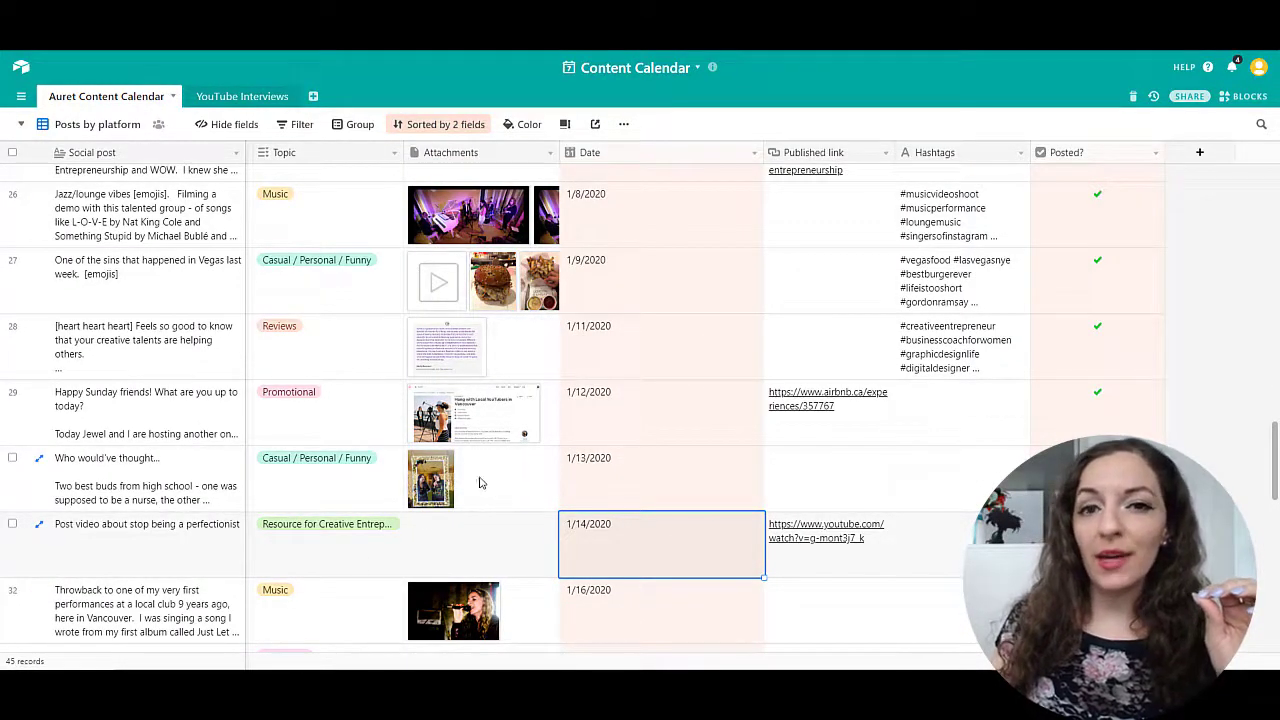
click(347, 414)
click(348, 392)
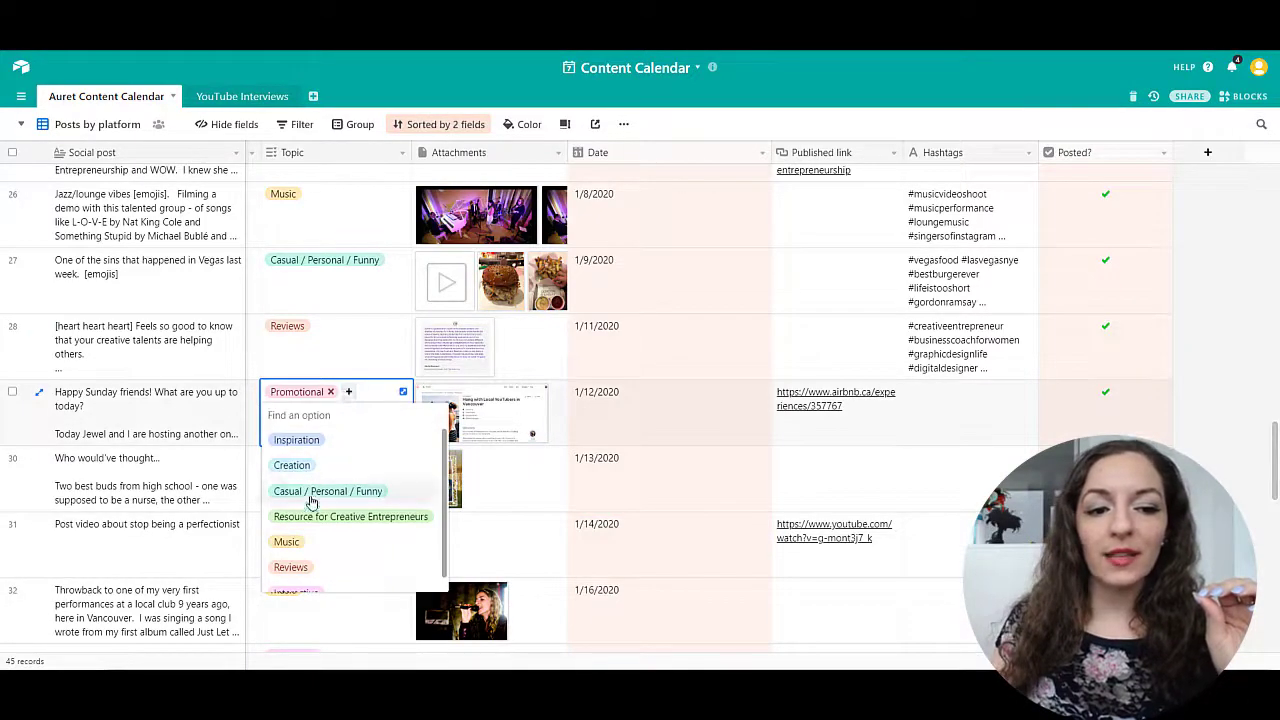
click(292, 543)
click(388, 394)
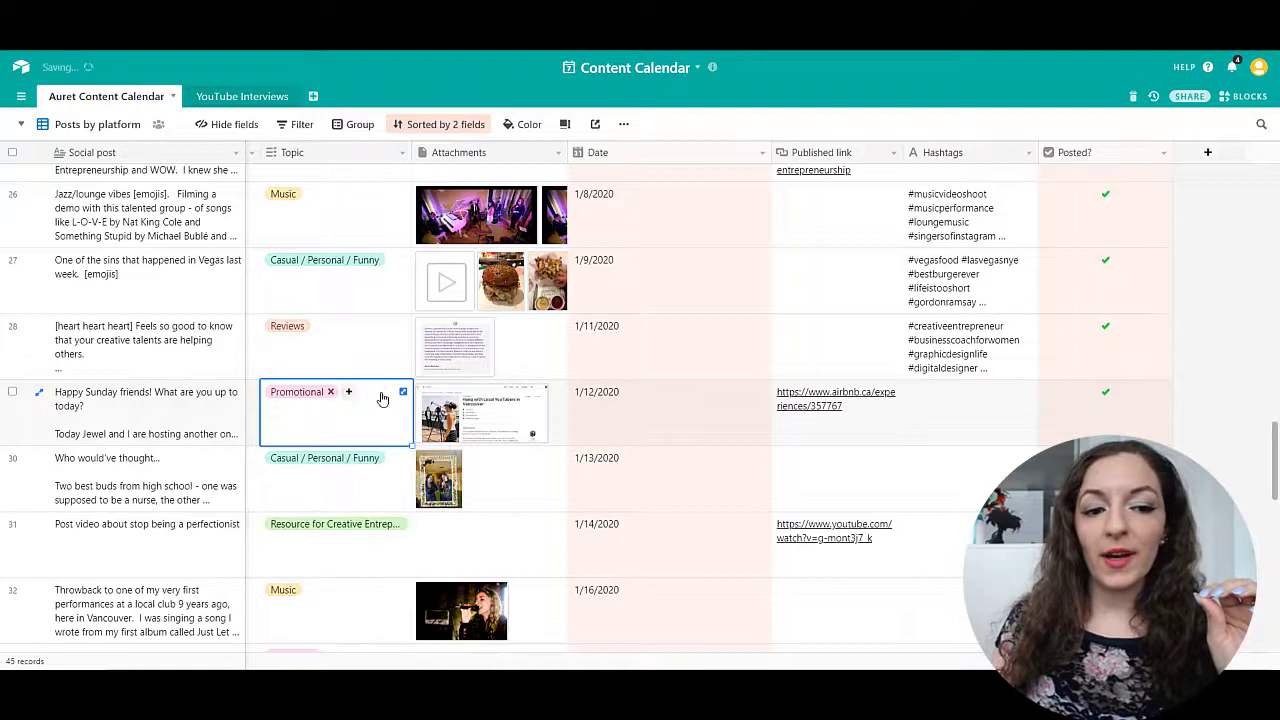
Keep the Happy Sunday publish date at 1/12/2020 and toggle its Posted checkbox
click(622, 416)
click(718, 421)
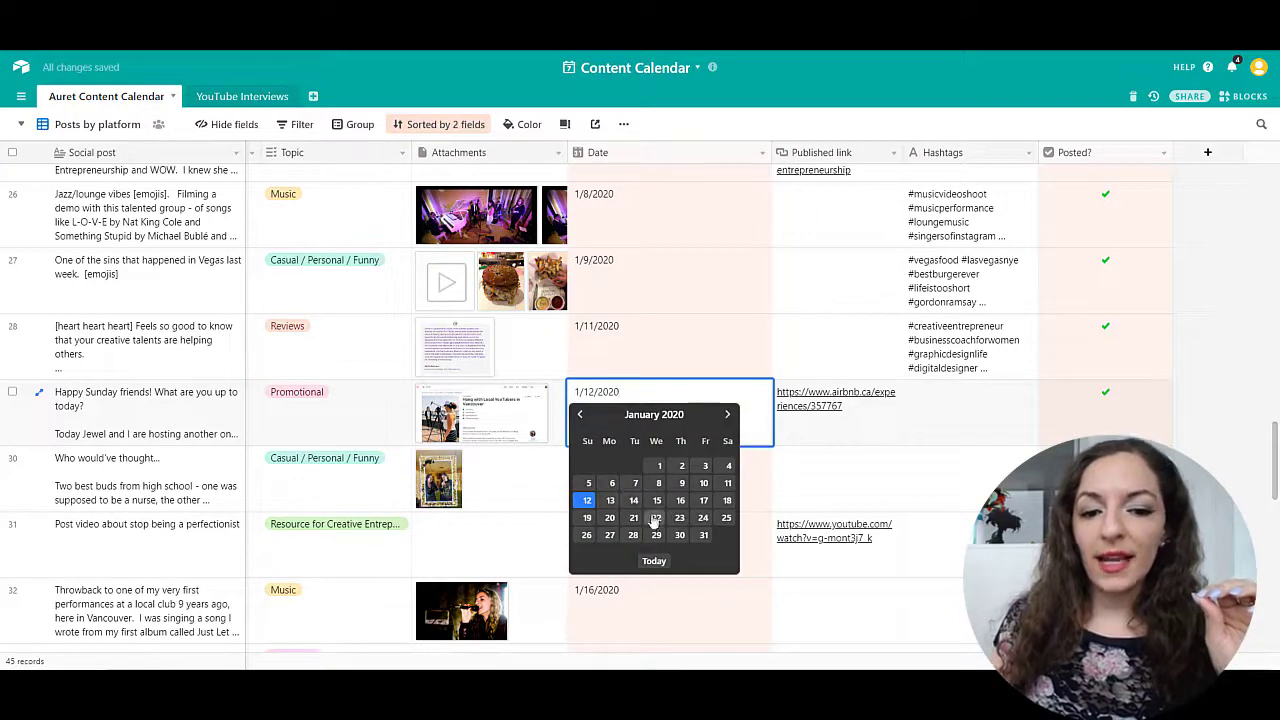
click(876, 433)
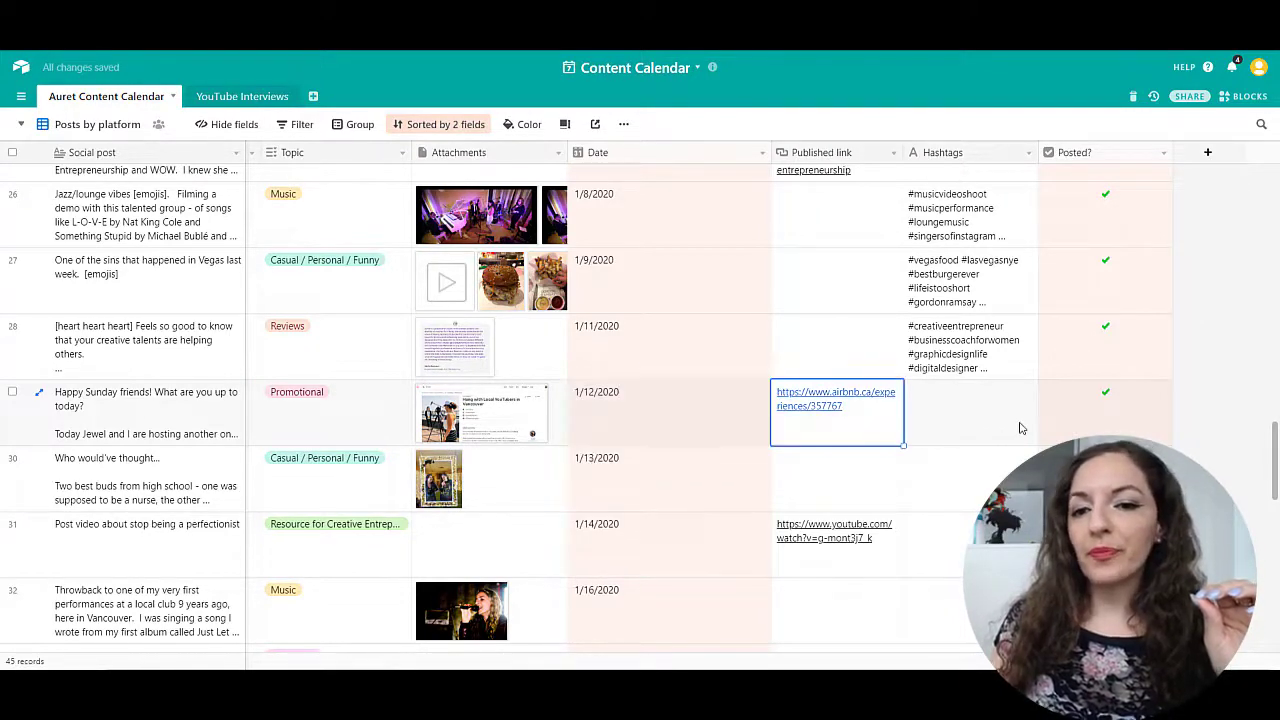
click(1104, 408)
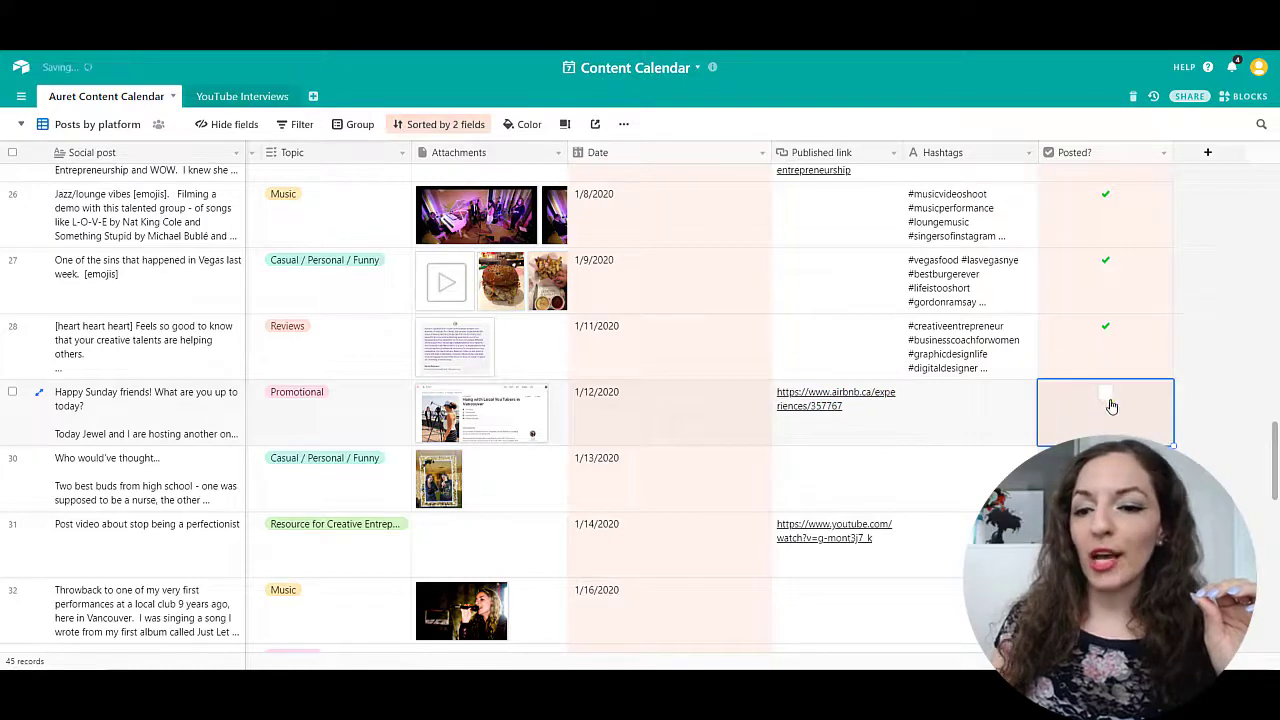
click(782, 508)
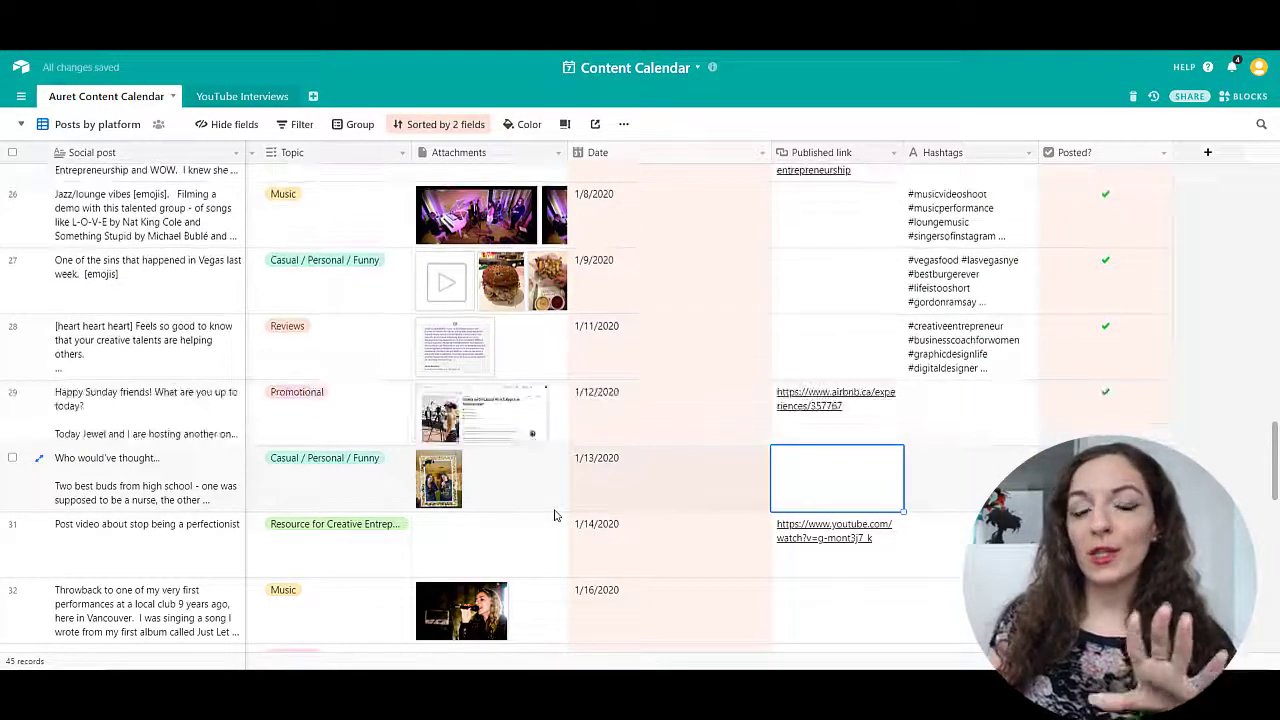
click(1036, 82)
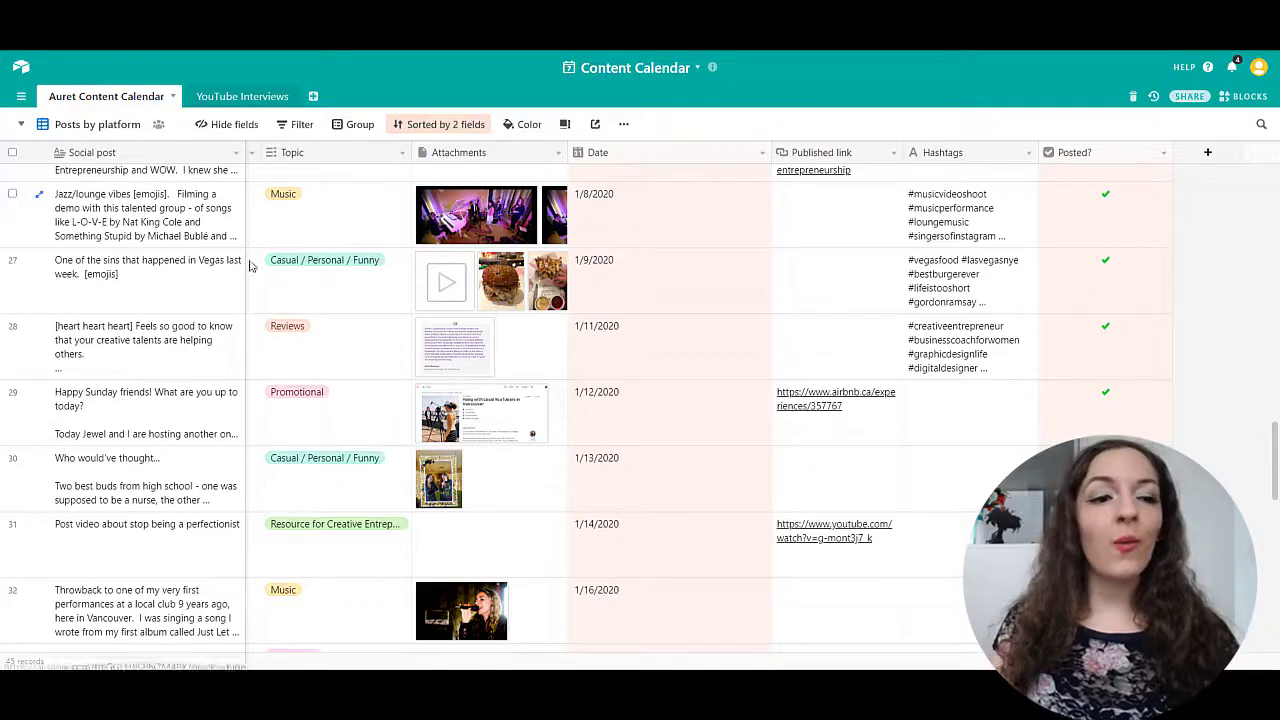
scroll(574, 457, up, 3)
scroll(577, 456, down, 5)
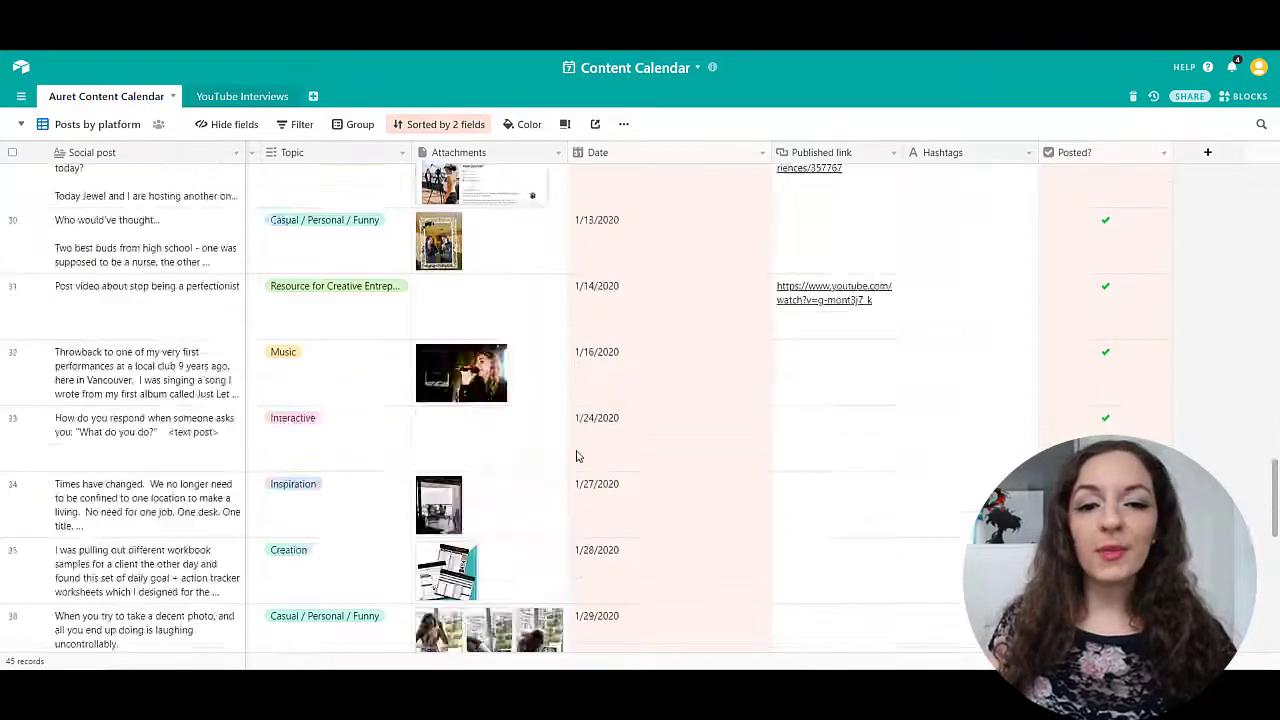
scroll(575, 455, down, 8)
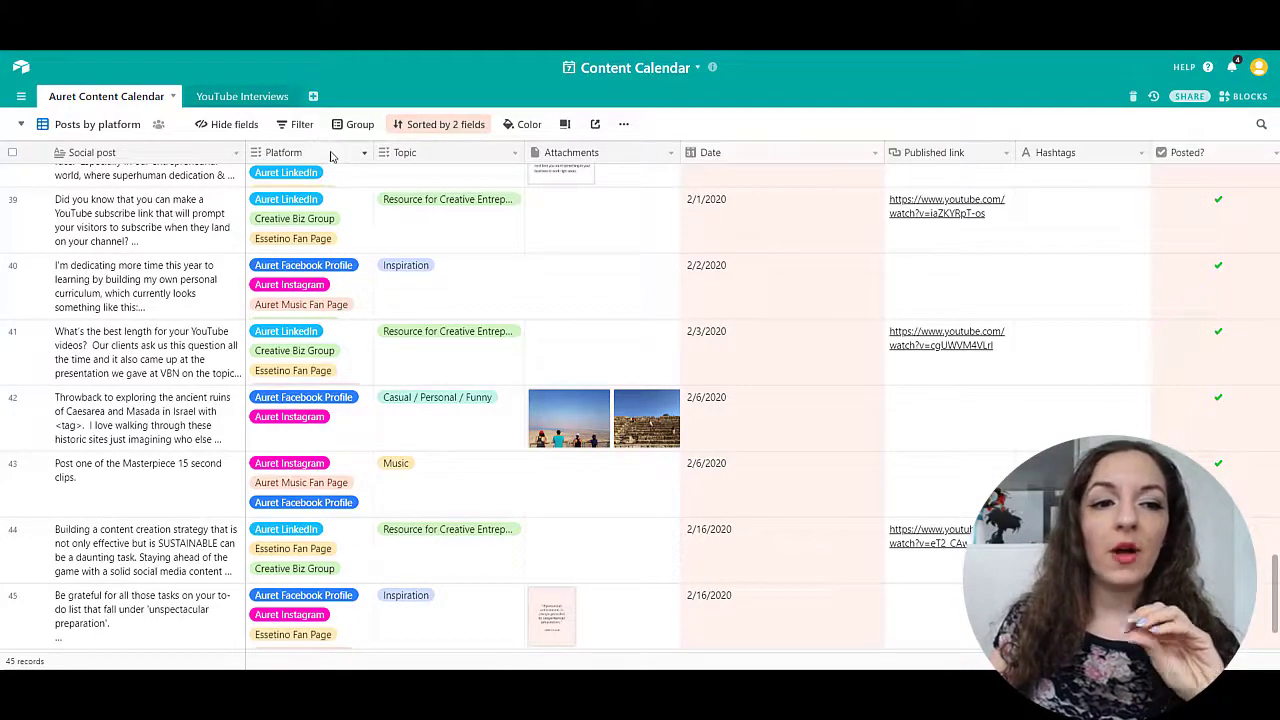
click(338, 435)
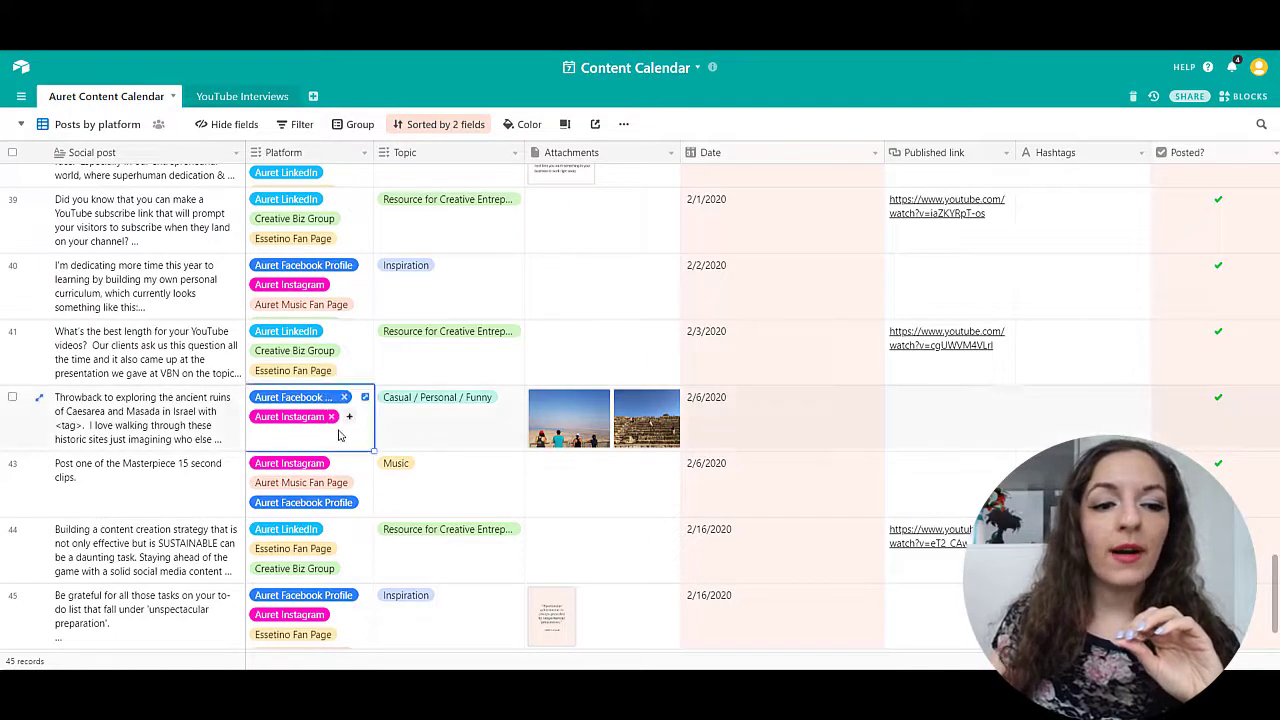
click(349, 416)
click(298, 505)
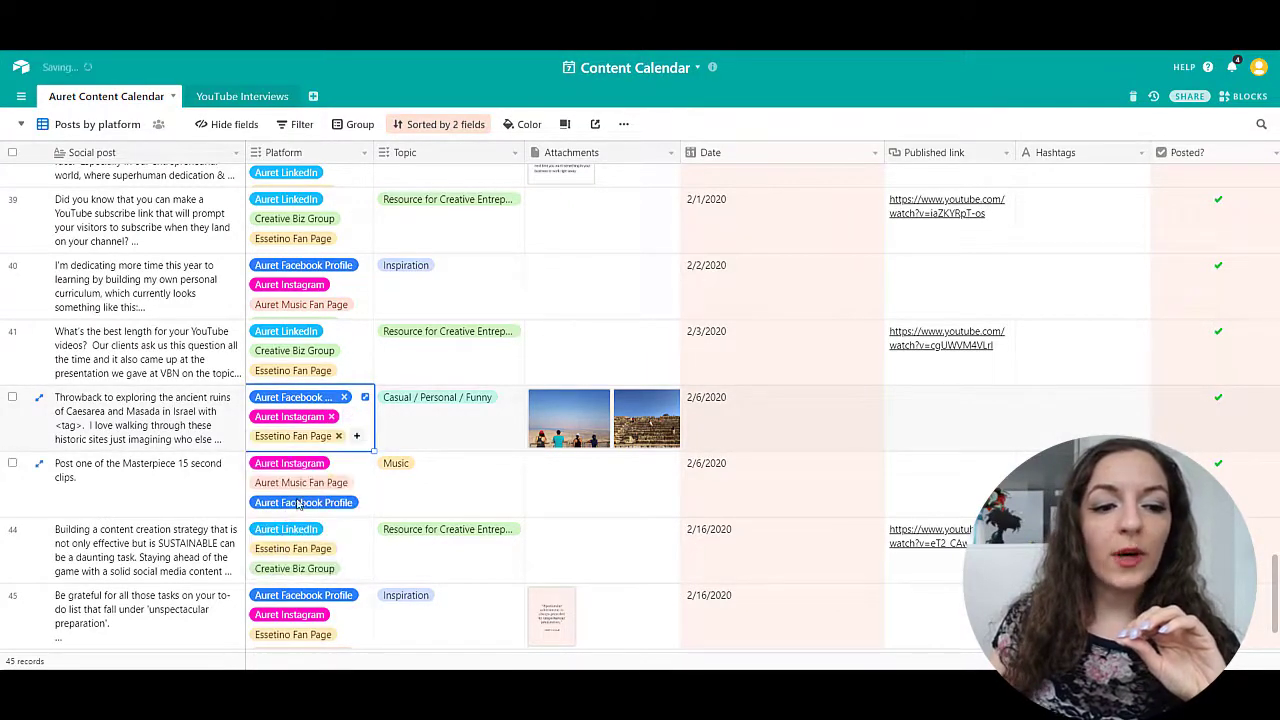
click(338, 436)
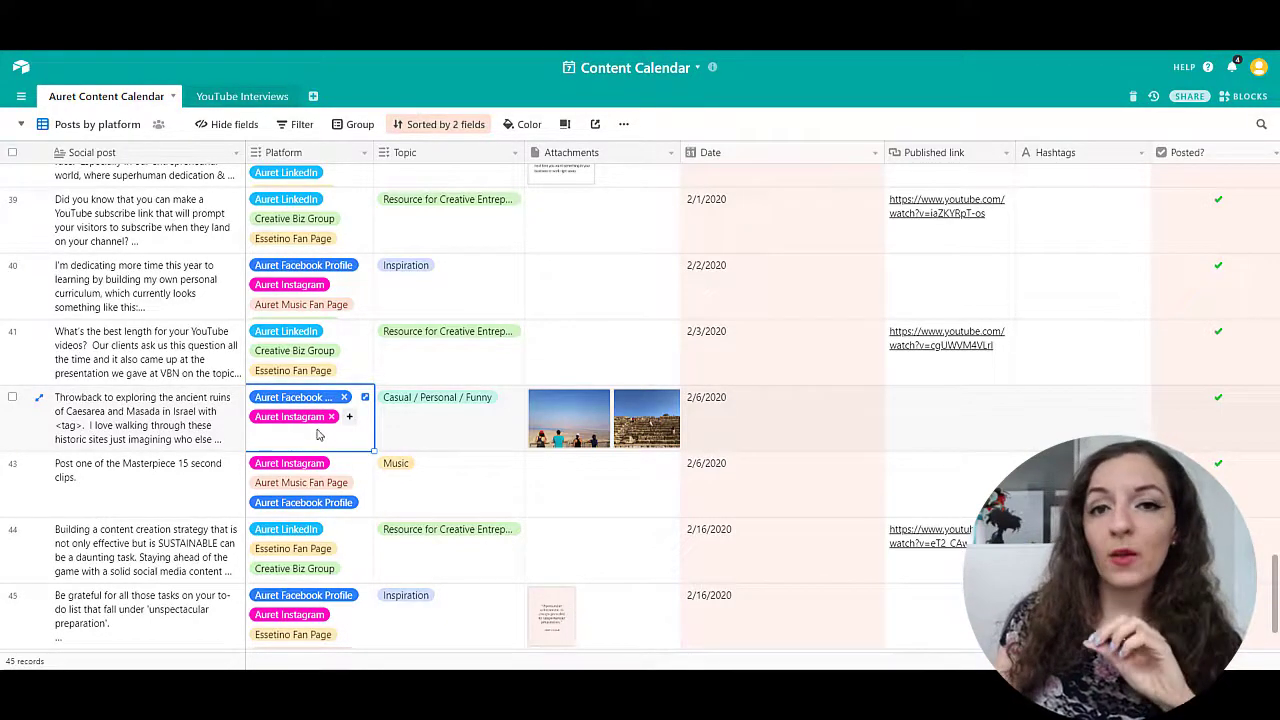
click(349, 416)
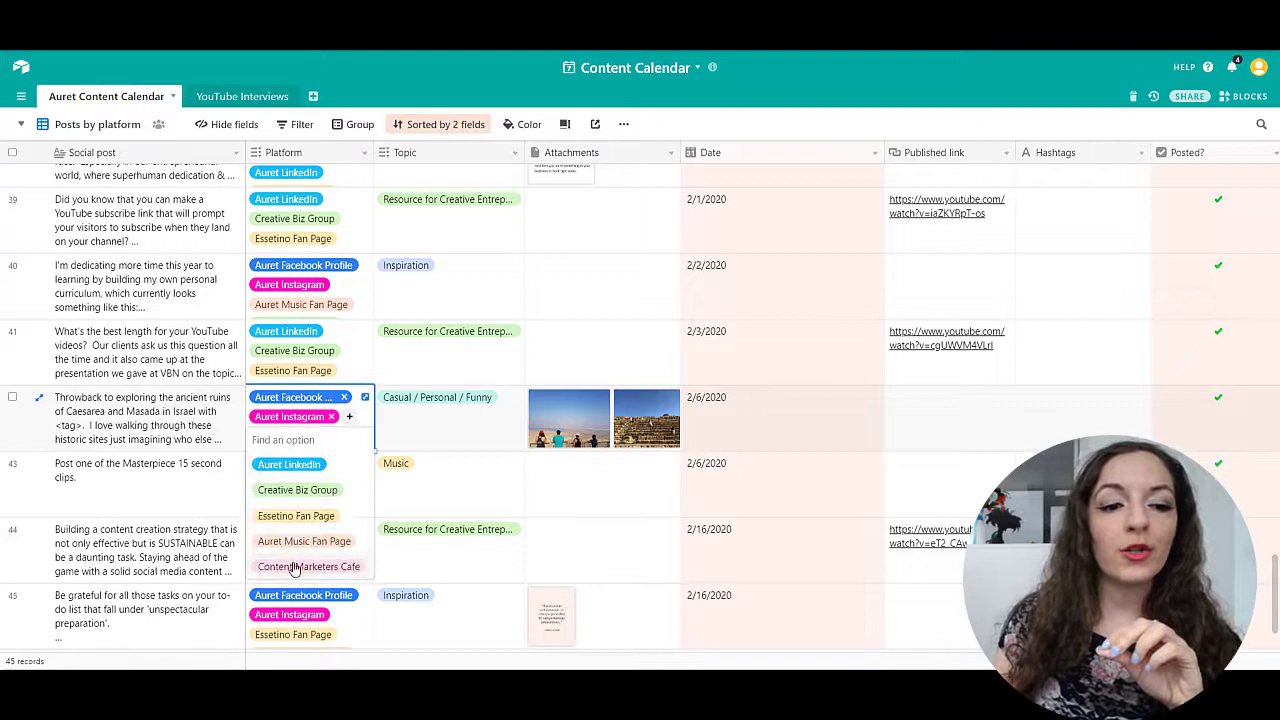
click(405, 430)
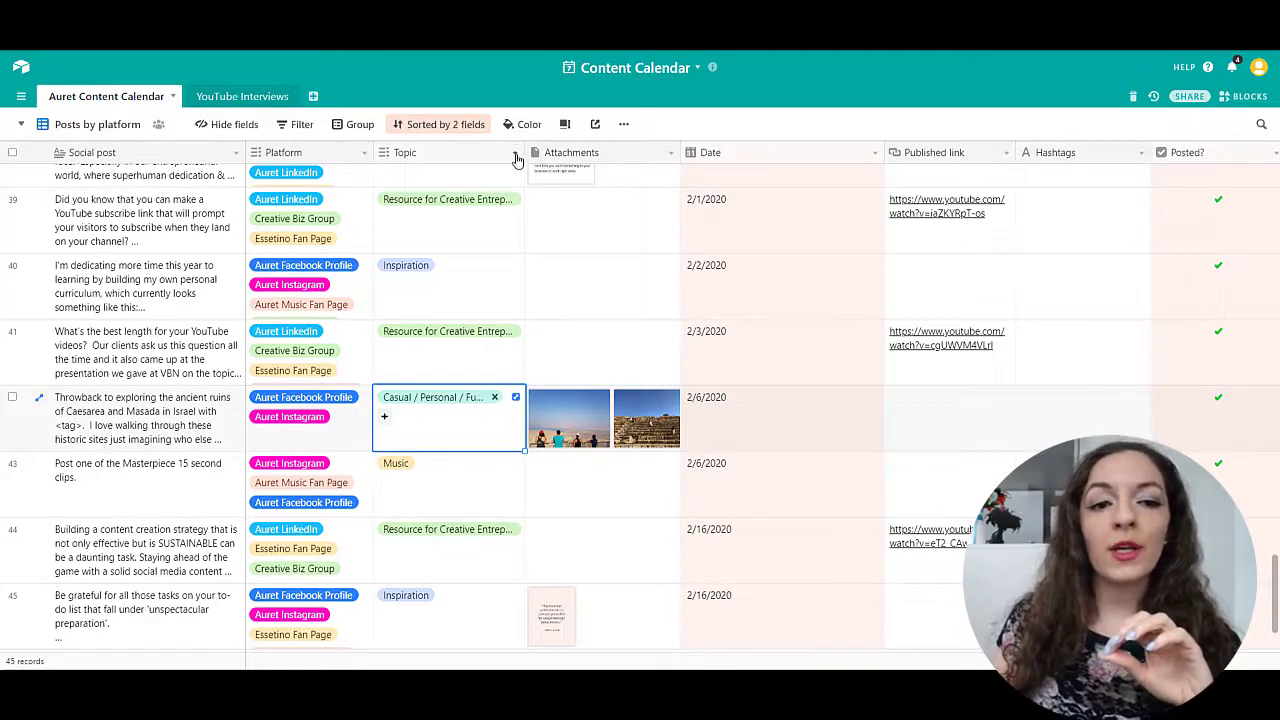
click(385, 417)
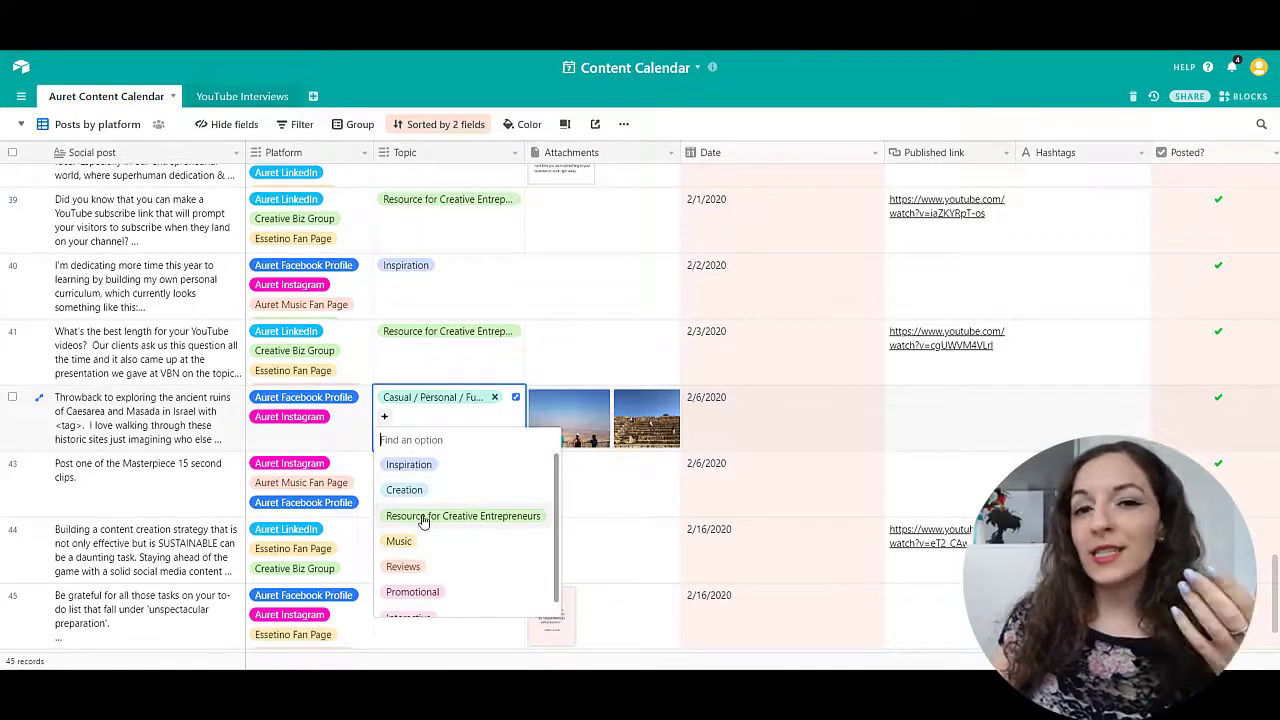
Open the Topic field's settings, keep Multiple select, and add then remove an empty option
click(515, 152)
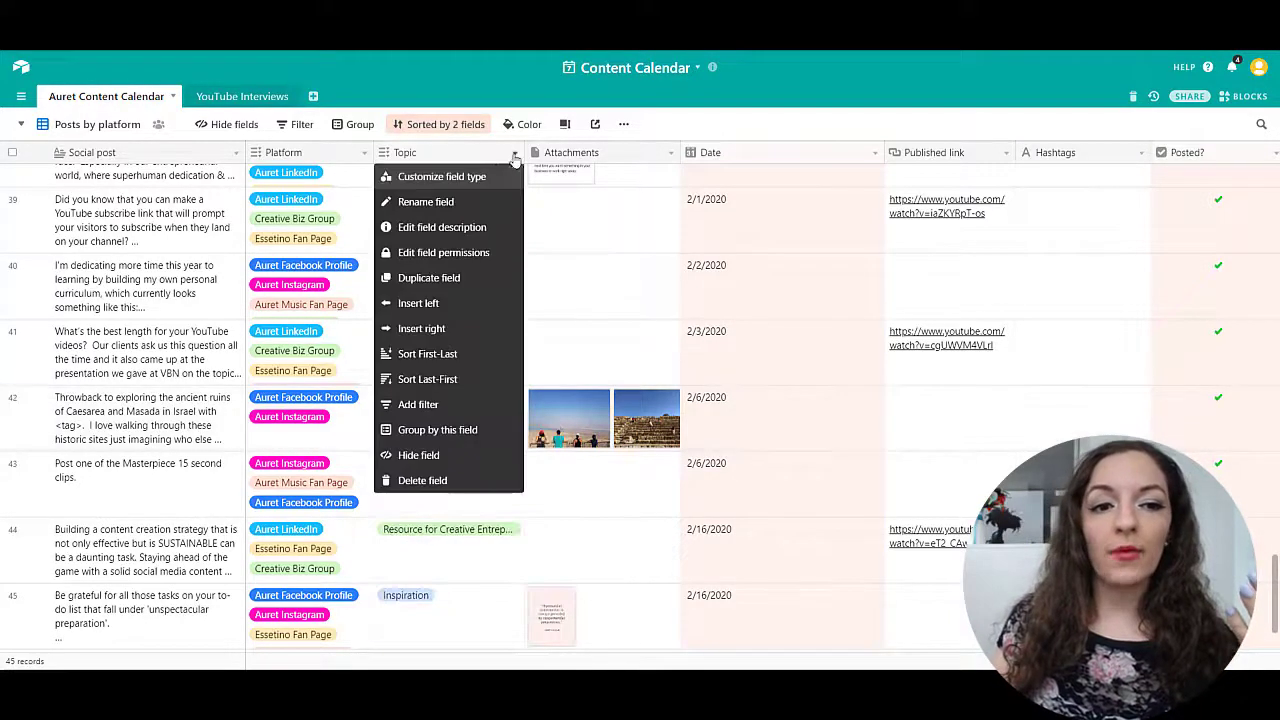
click(430, 177)
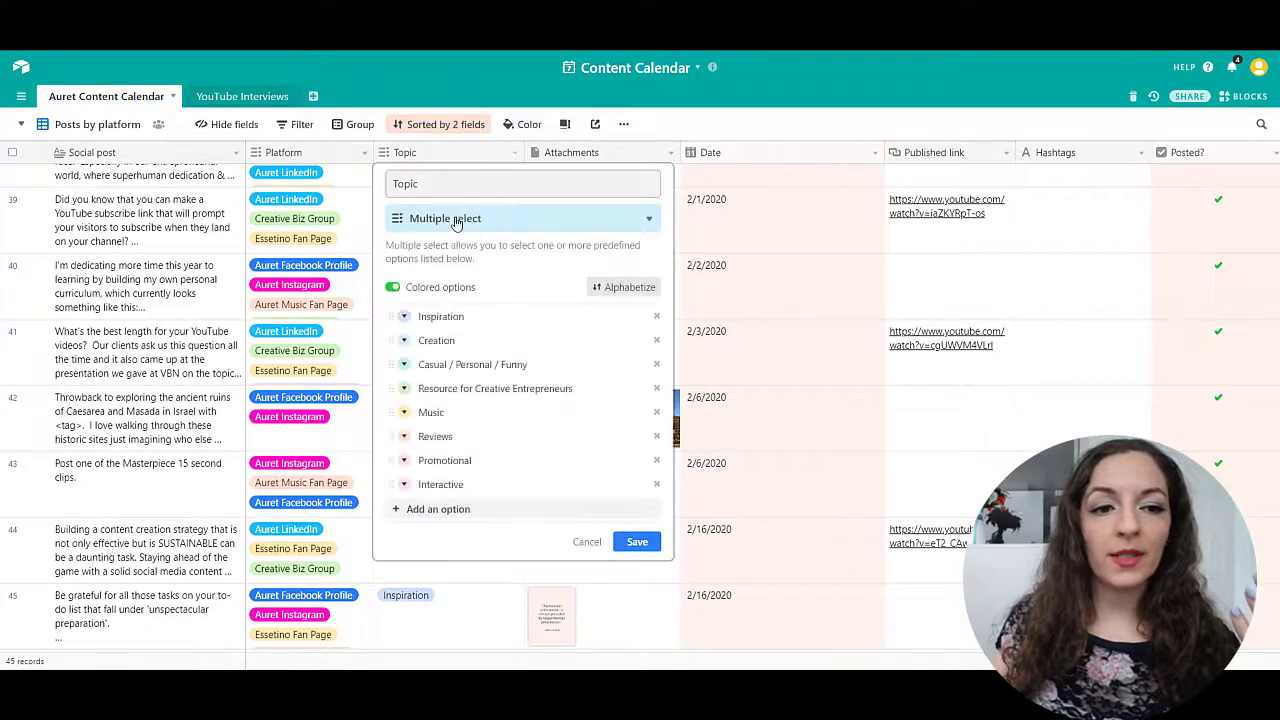
click(480, 225)
scroll(440, 400, down, 3)
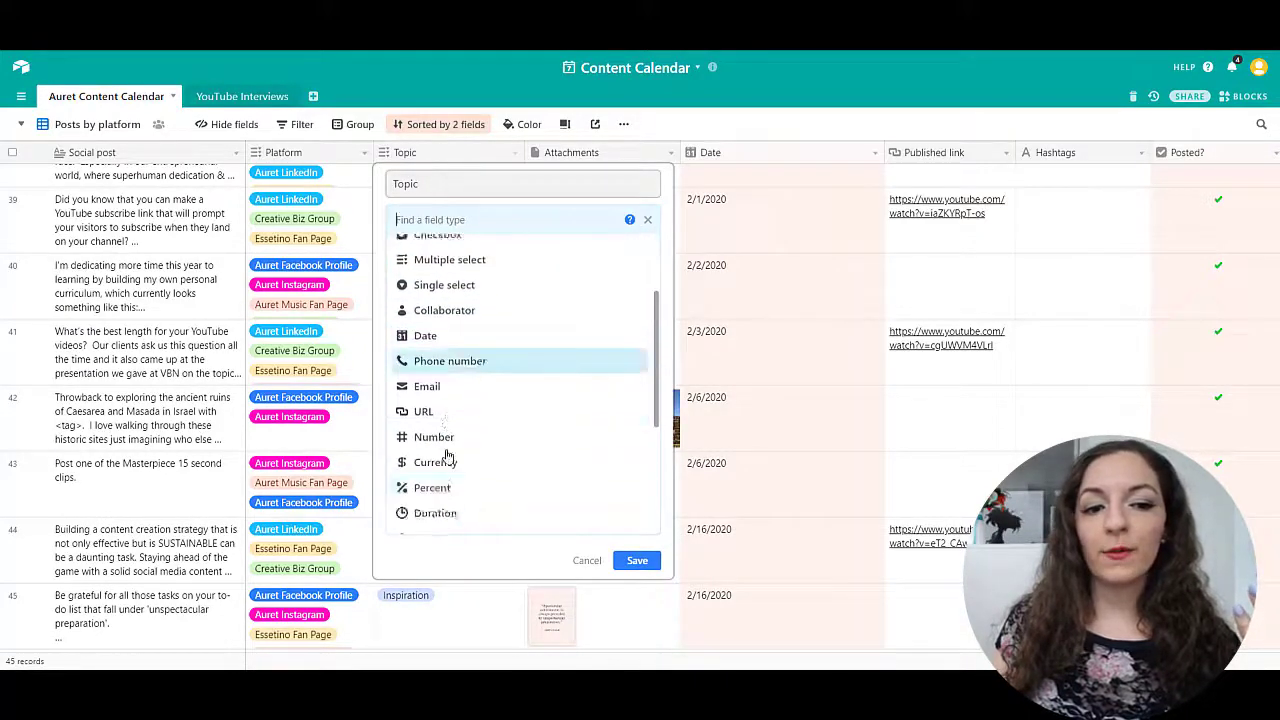
scroll(458, 488, down, 2)
scroll(462, 486, up, 5)
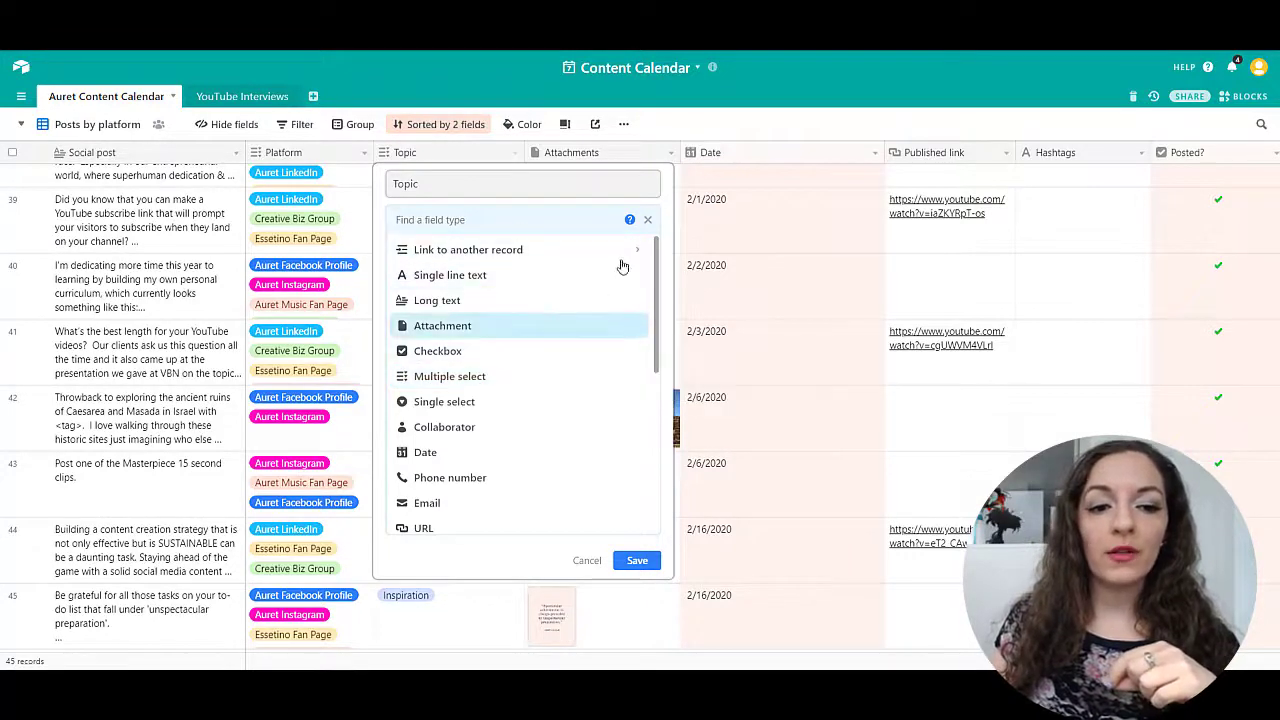
click(450, 376)
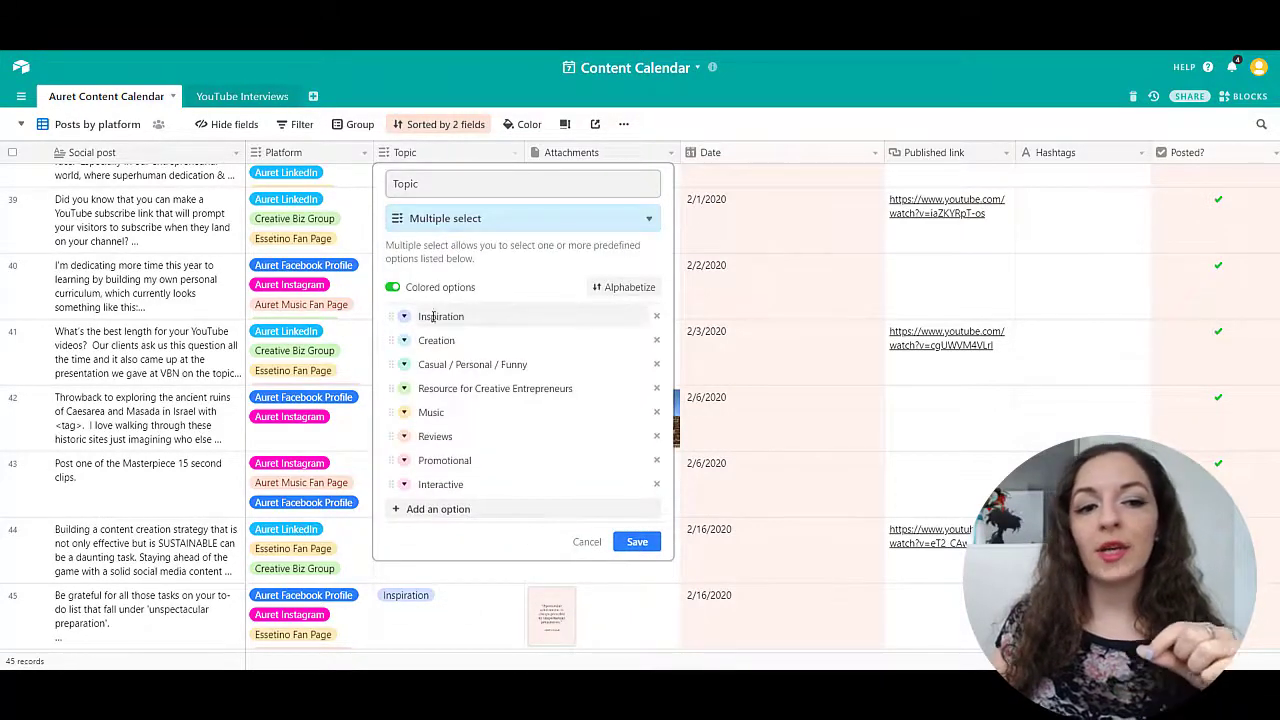
click(440, 509)
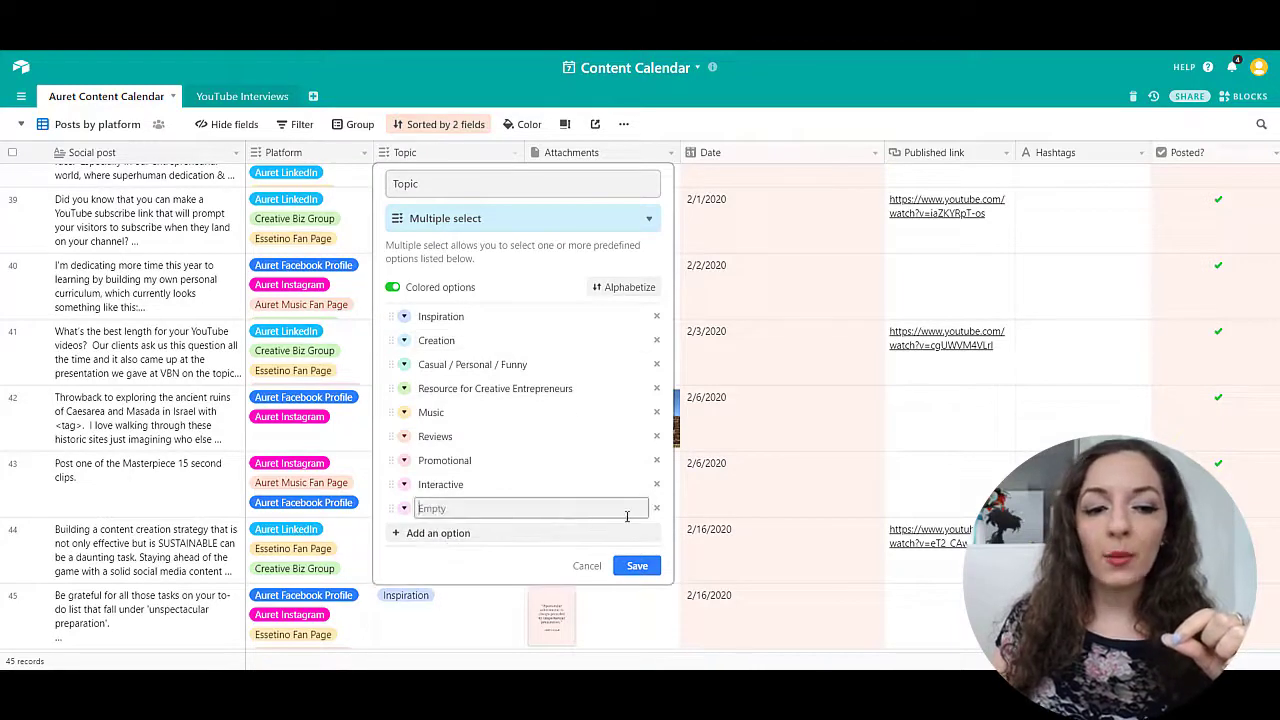
click(656, 508)
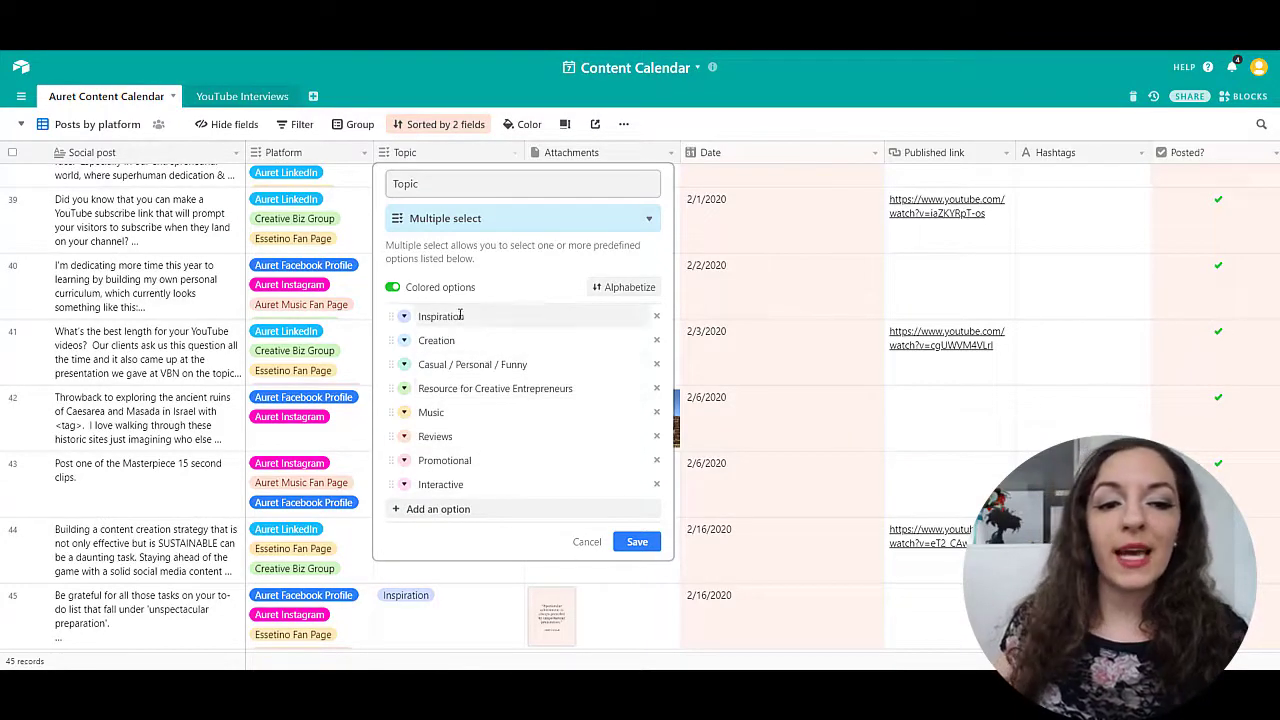
Cancel the Topic settings and swap the last post's topic from Inspiration to Music
click(580, 542)
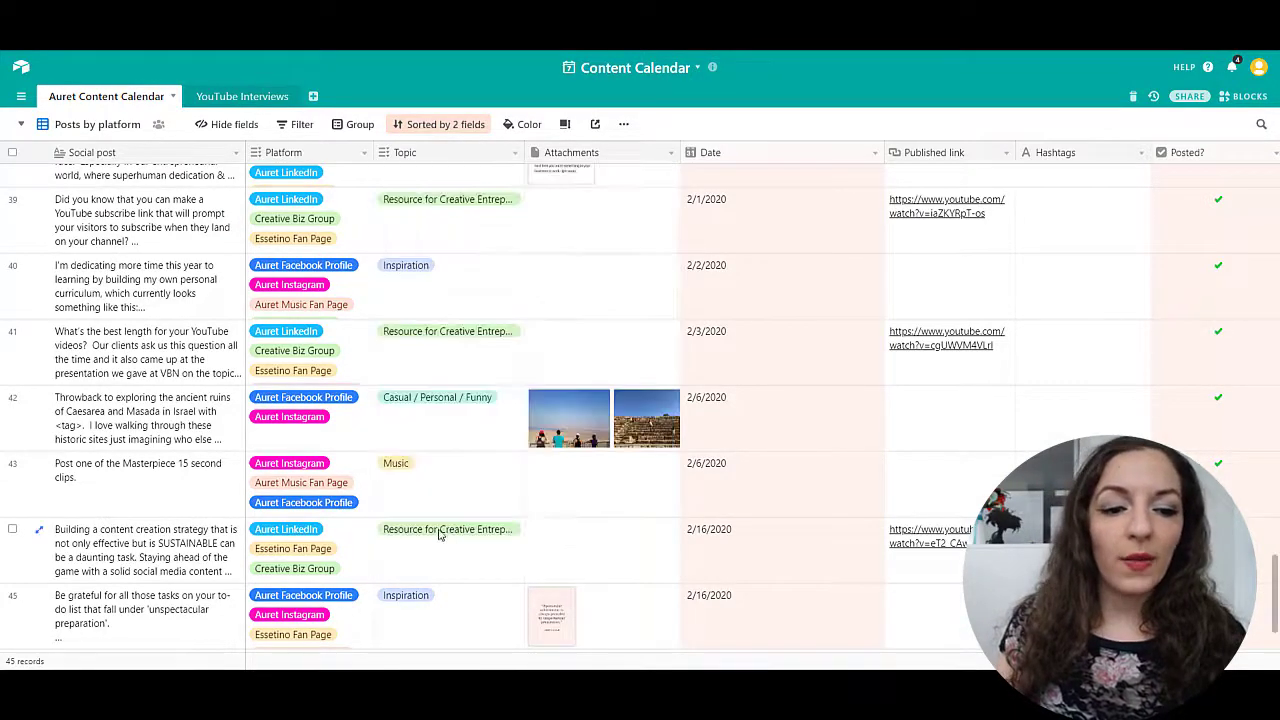
scroll(438, 533, down, 2)
click(443, 488)
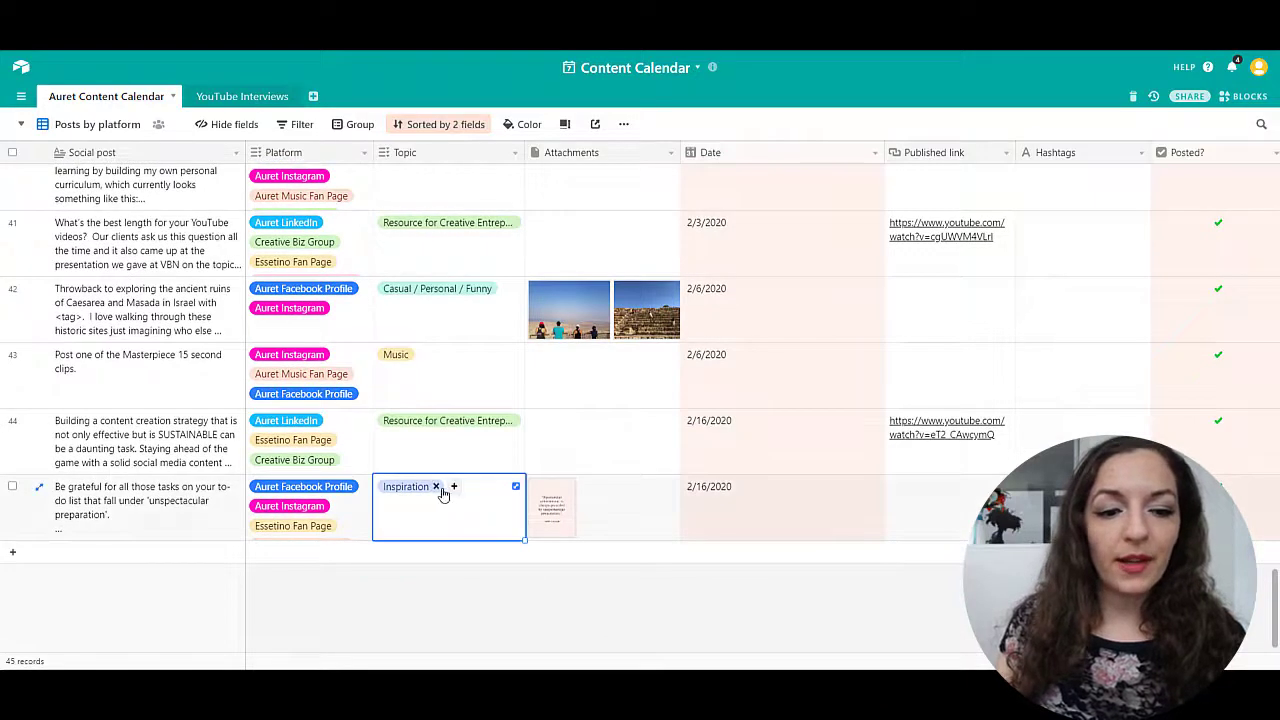
click(453, 487)
click(401, 401)
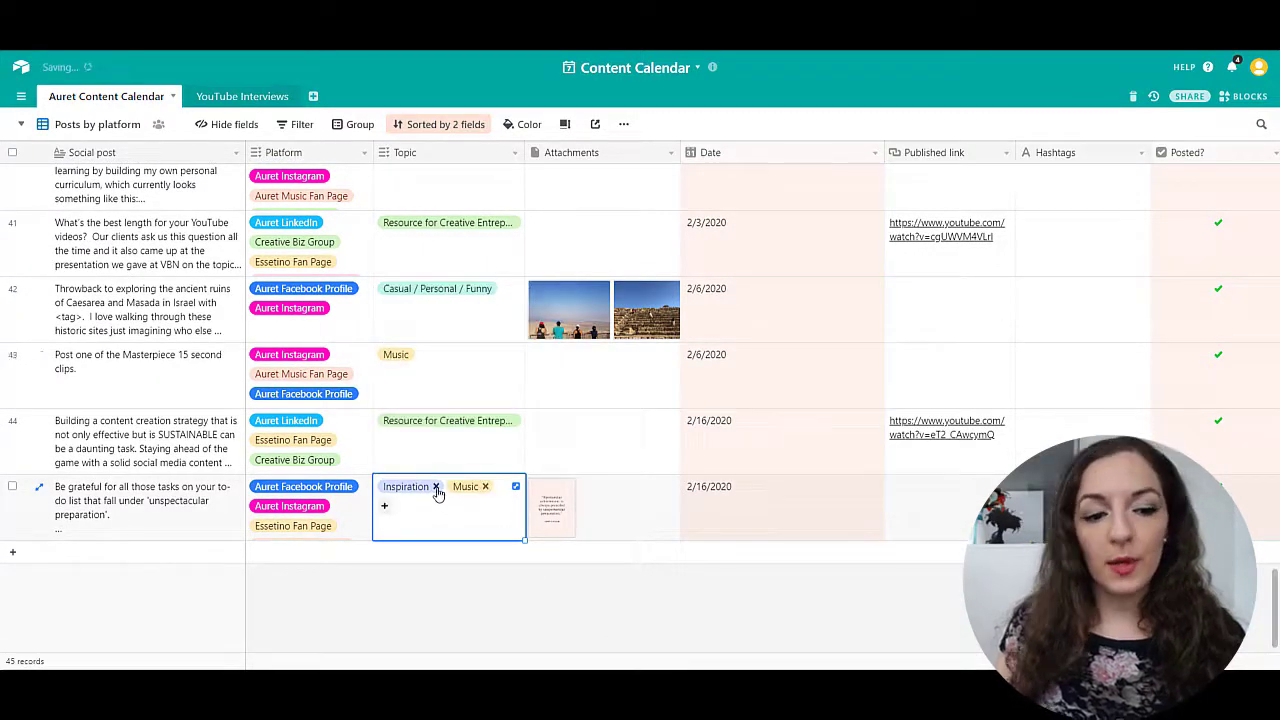
click(436, 487)
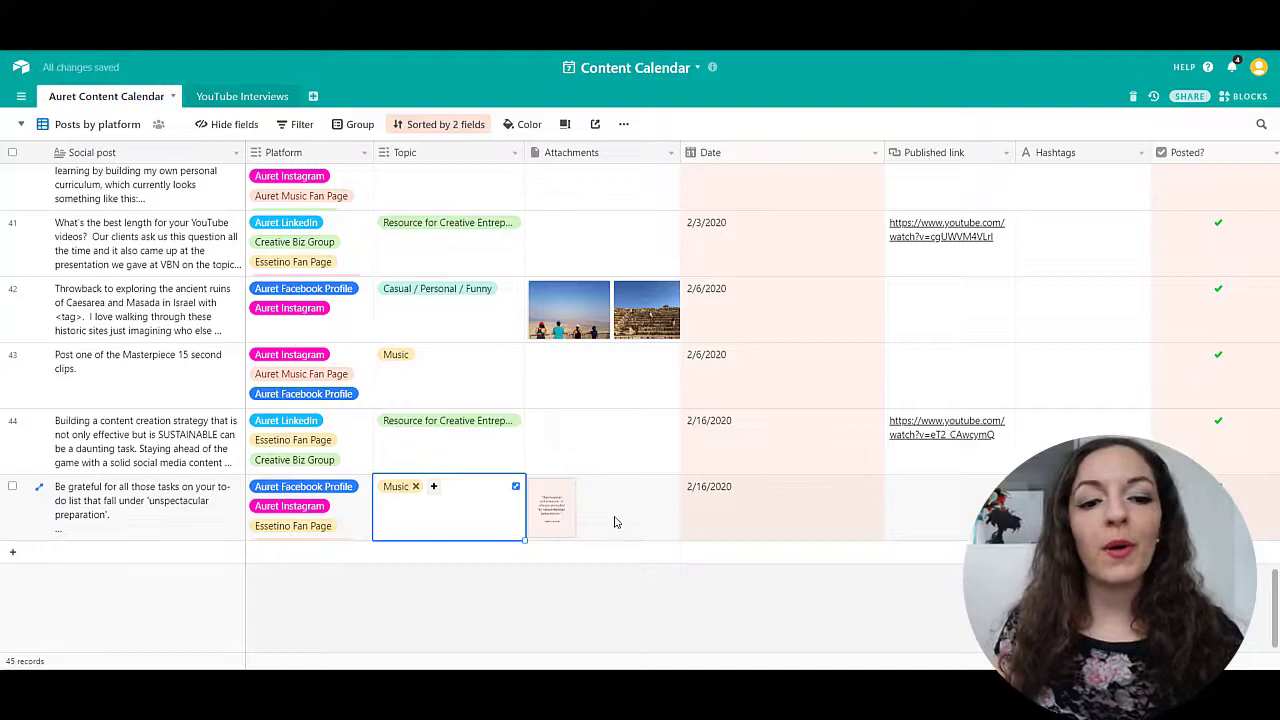
Remove Music from the 'Be grateful' post and set its topic back to Inspiration
click(146, 501)
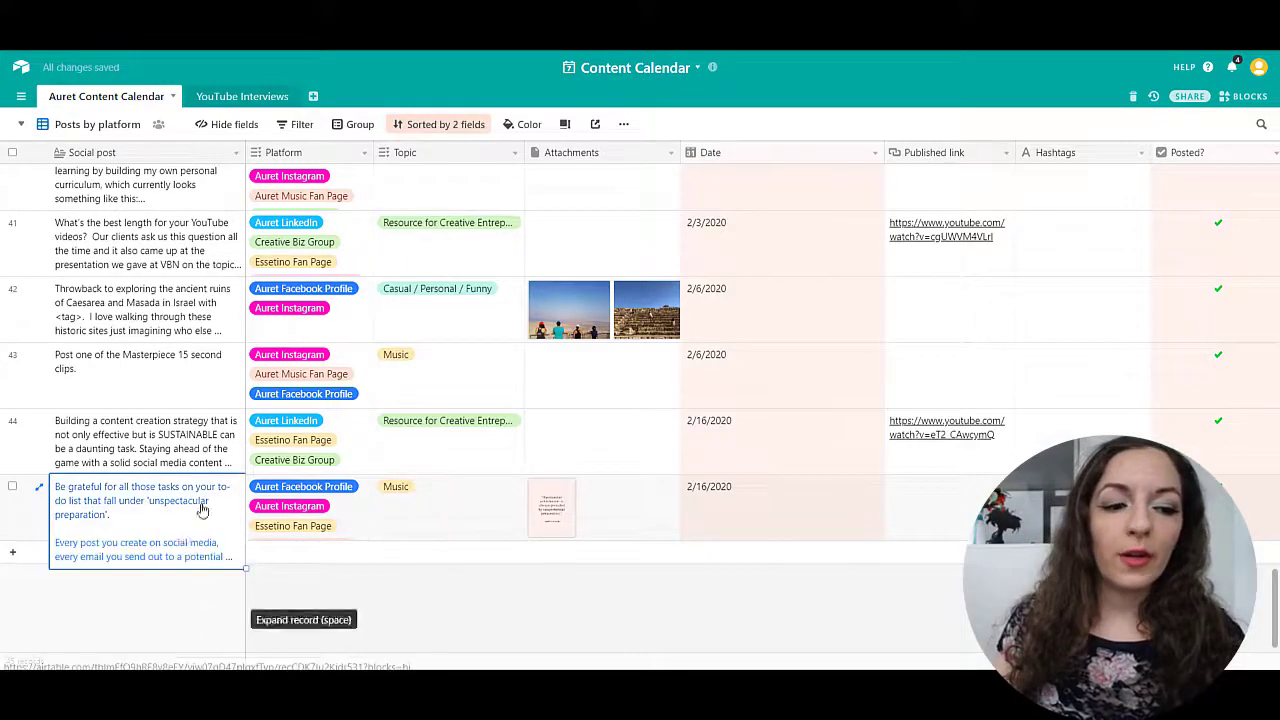
click(603, 511)
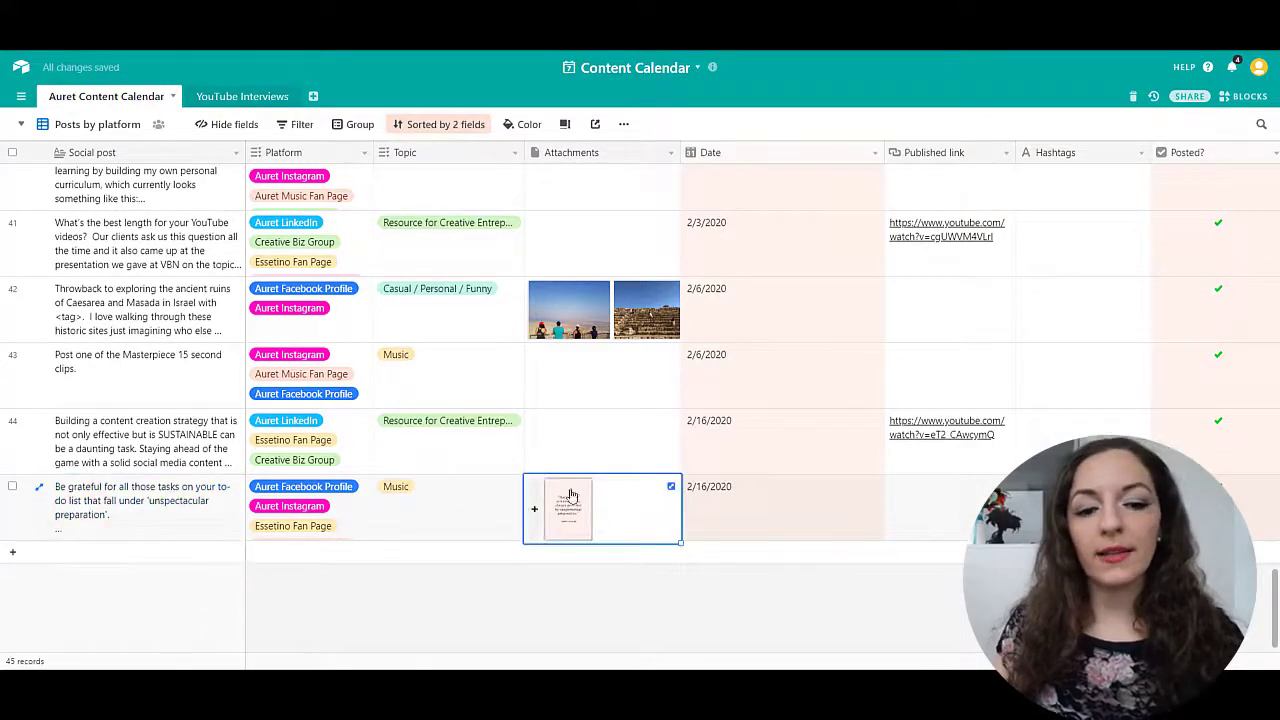
click(410, 490)
click(418, 487)
click(386, 488)
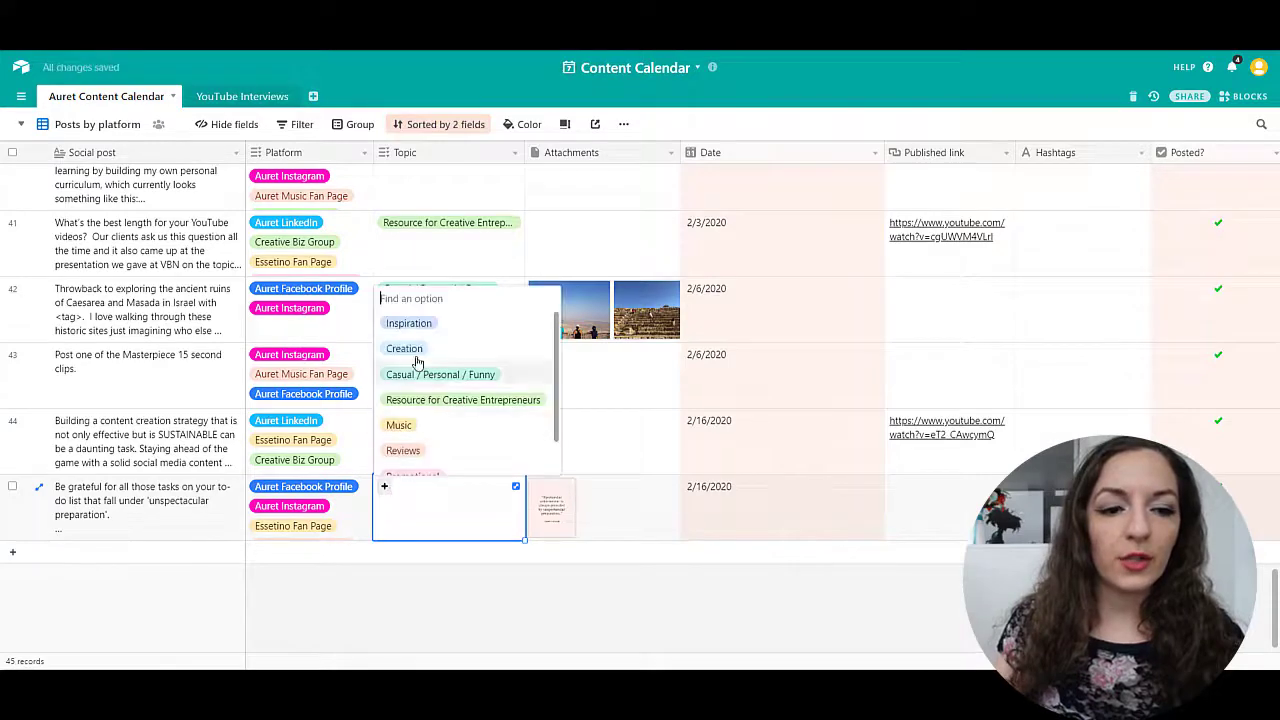
click(428, 323)
click(628, 522)
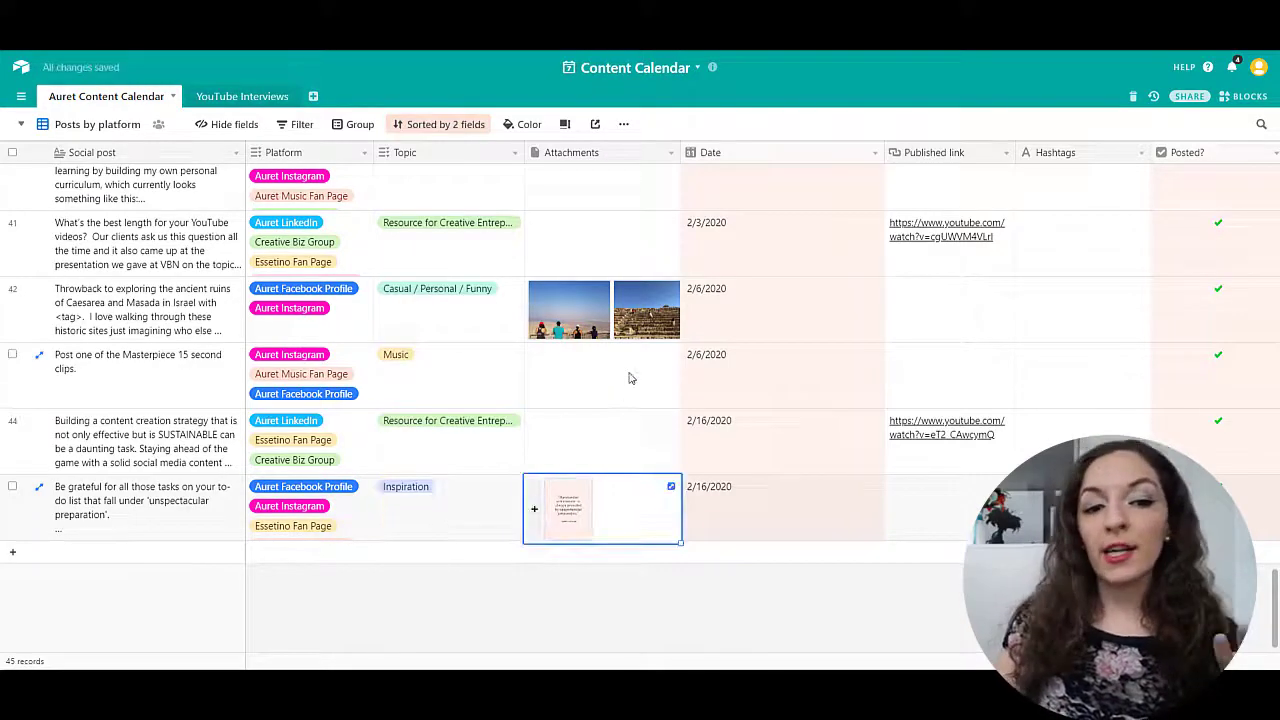
scroll(603, 298, up, 1)
scroll(608, 286, up, 3)
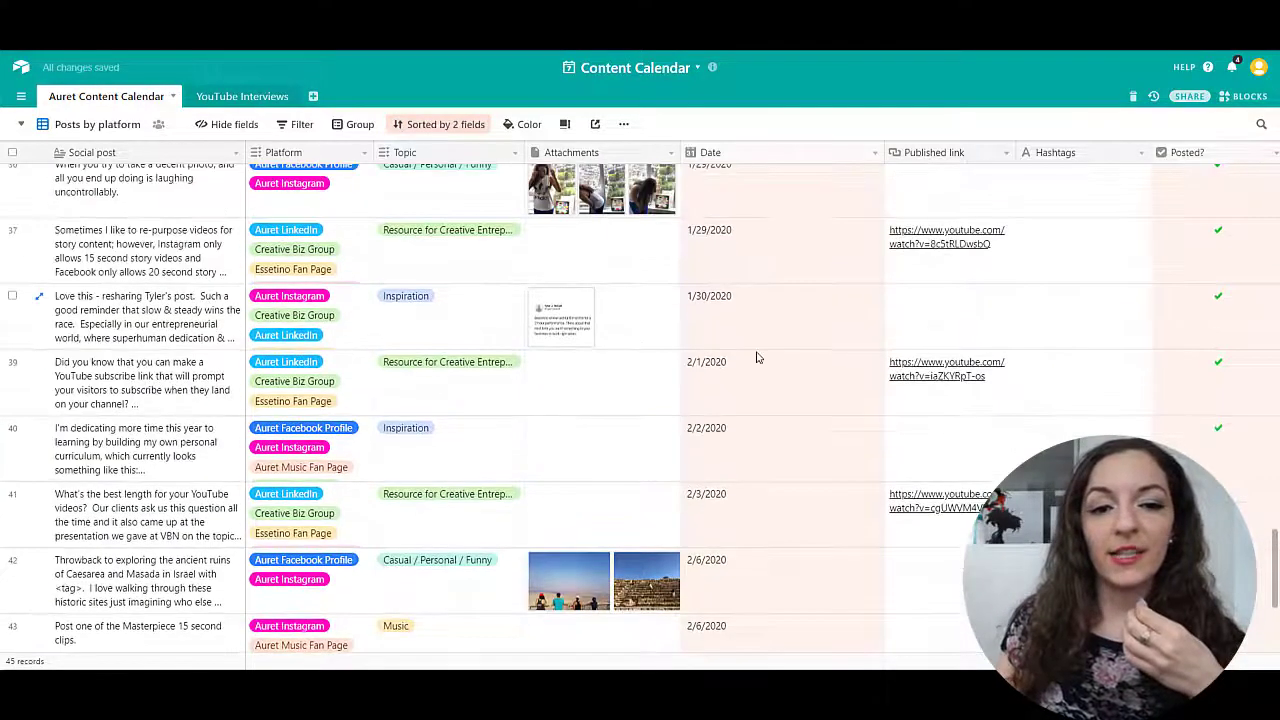
scroll(728, 411, up, 3)
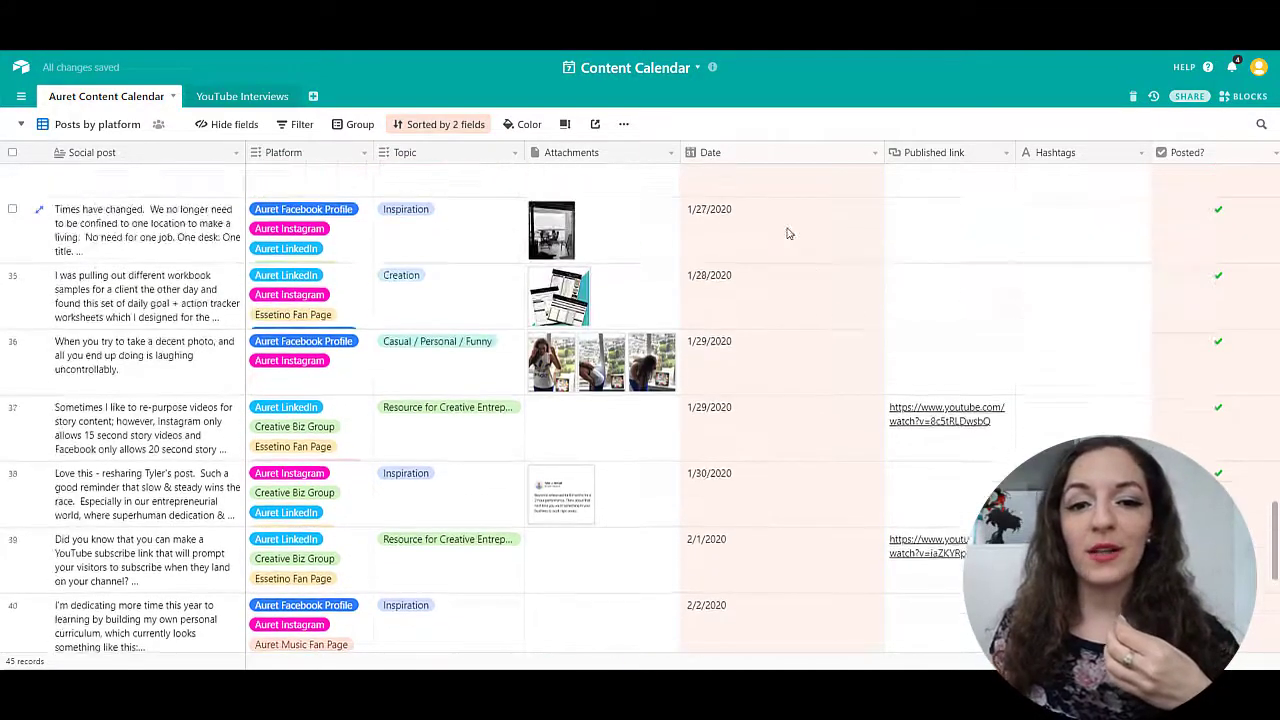
click(848, 340)
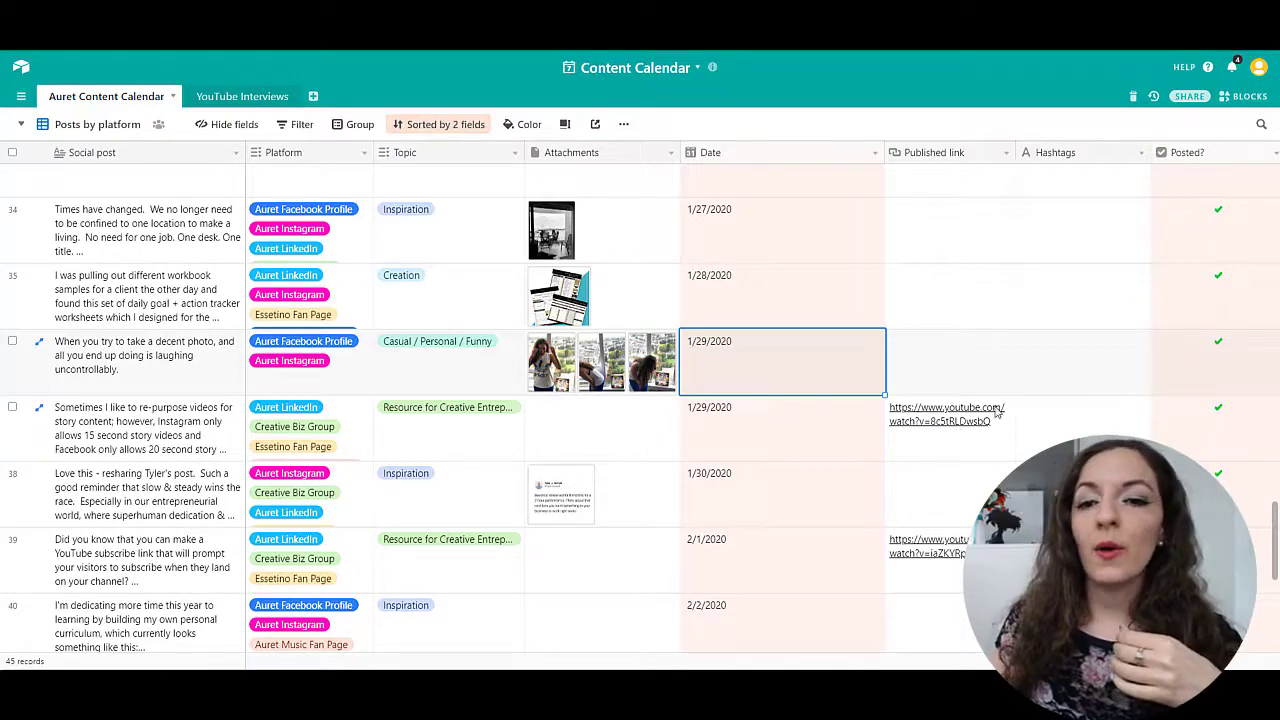
scroll(1093, 428, down, 6)
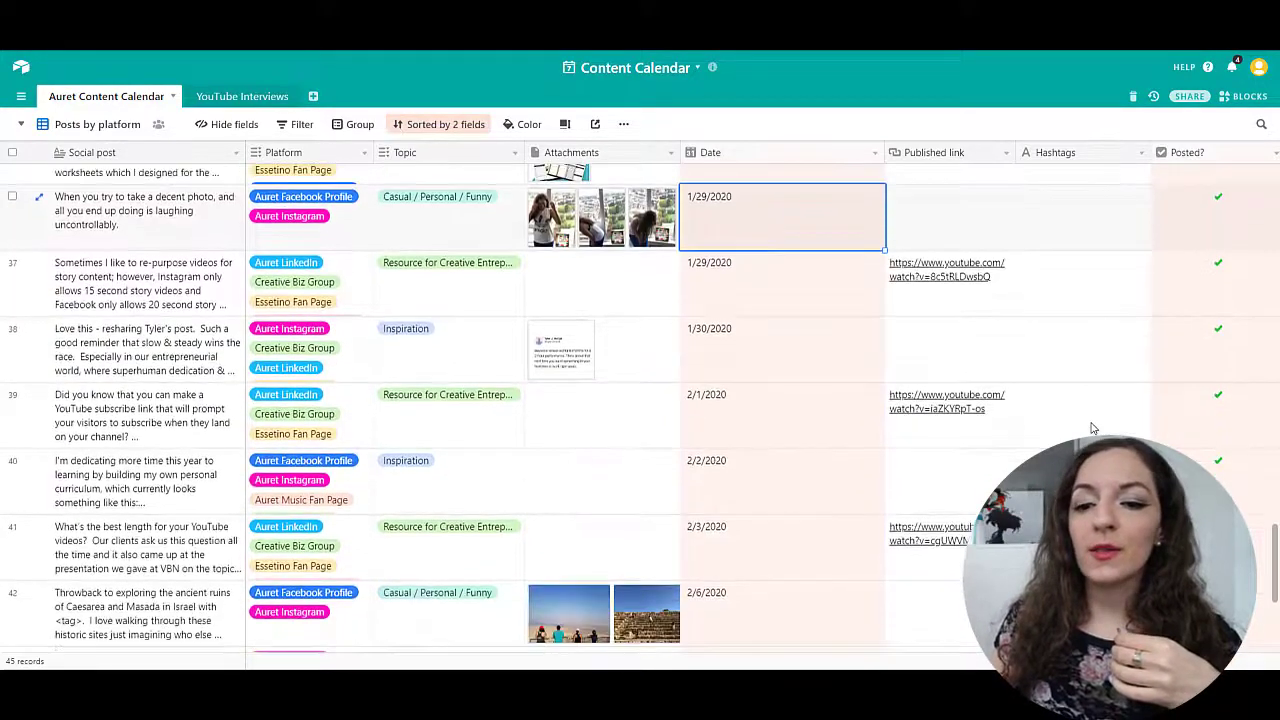
scroll(1095, 423, up, 10)
scroll(1095, 423, up, 2)
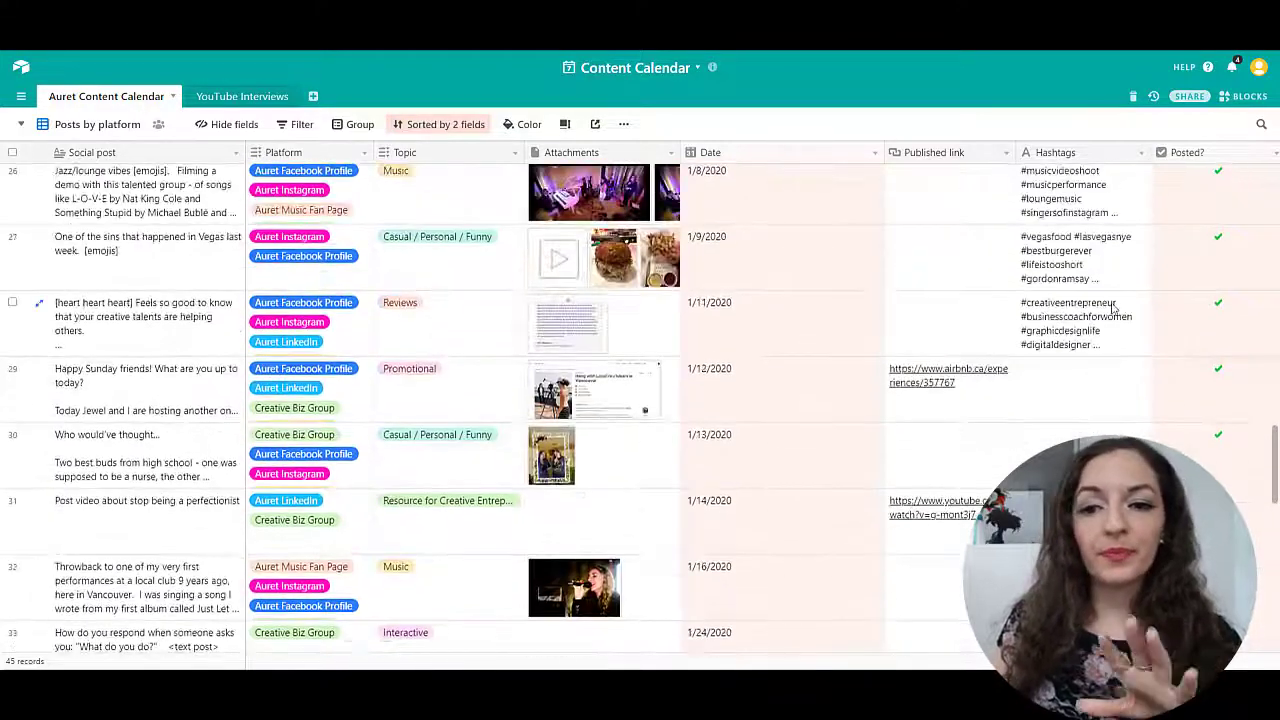
click(1052, 306)
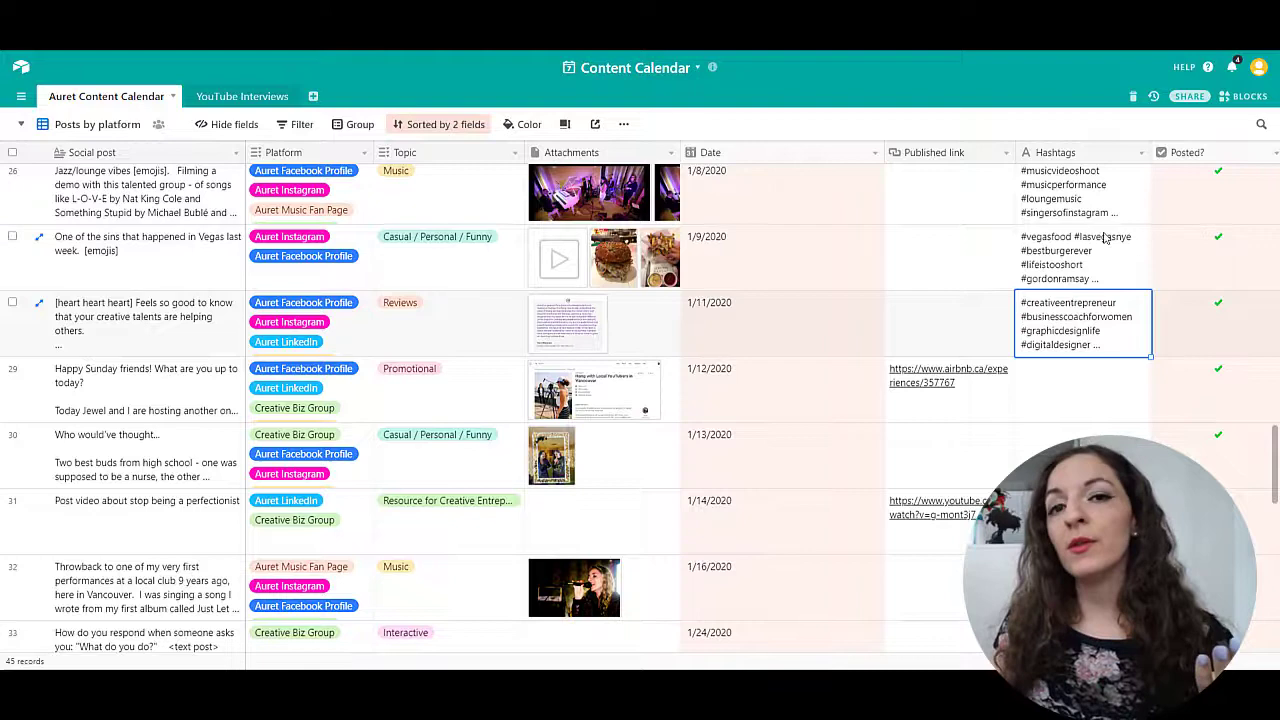
scroll(1230, 308, up, 2)
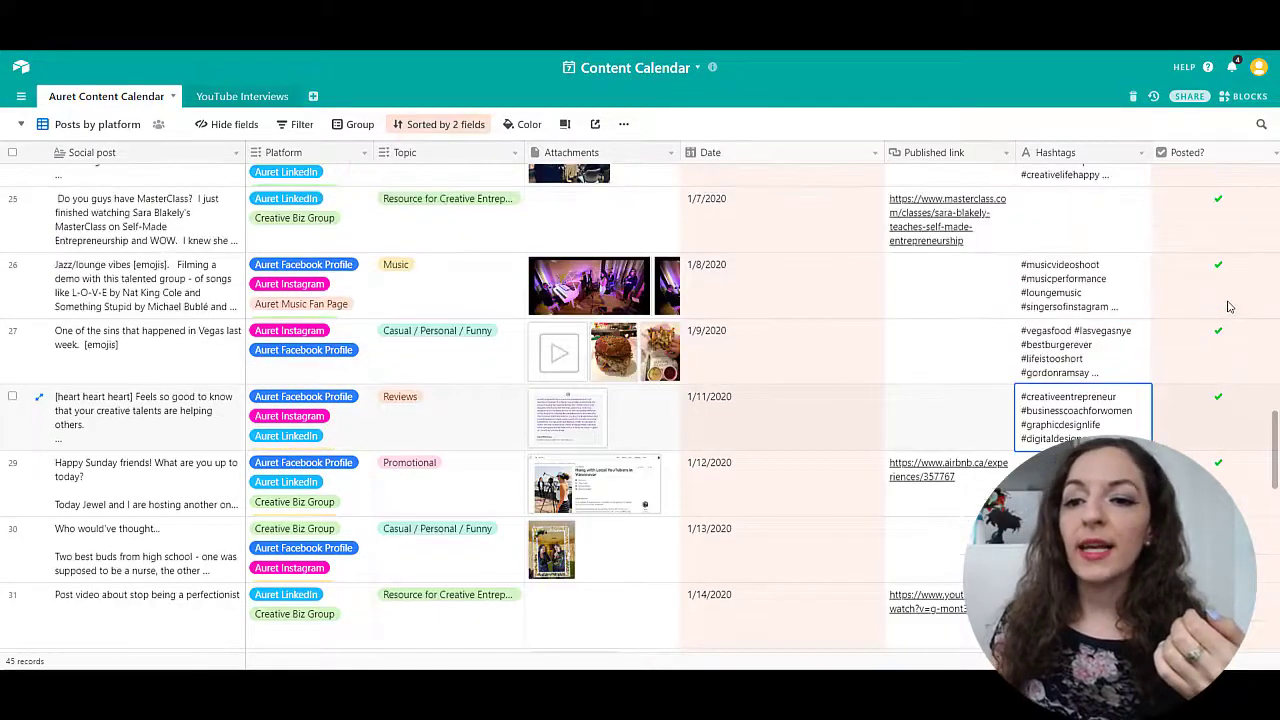
click(1218, 405)
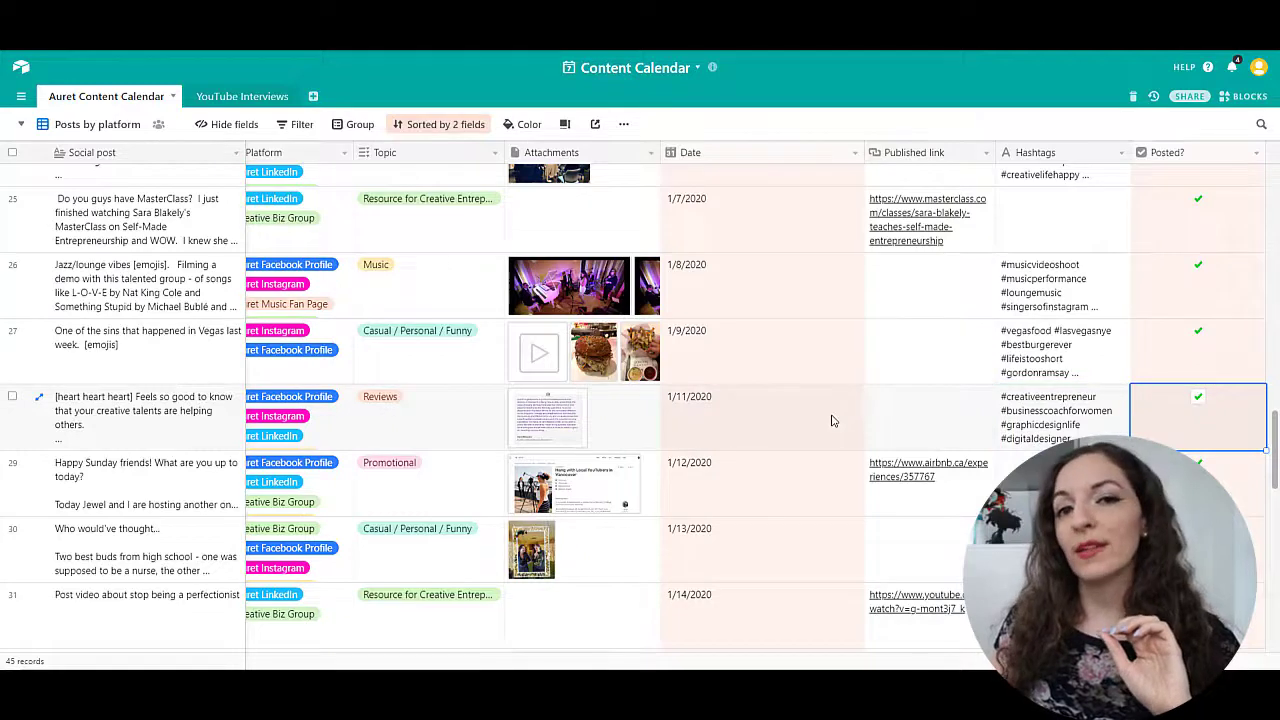
click(929, 425)
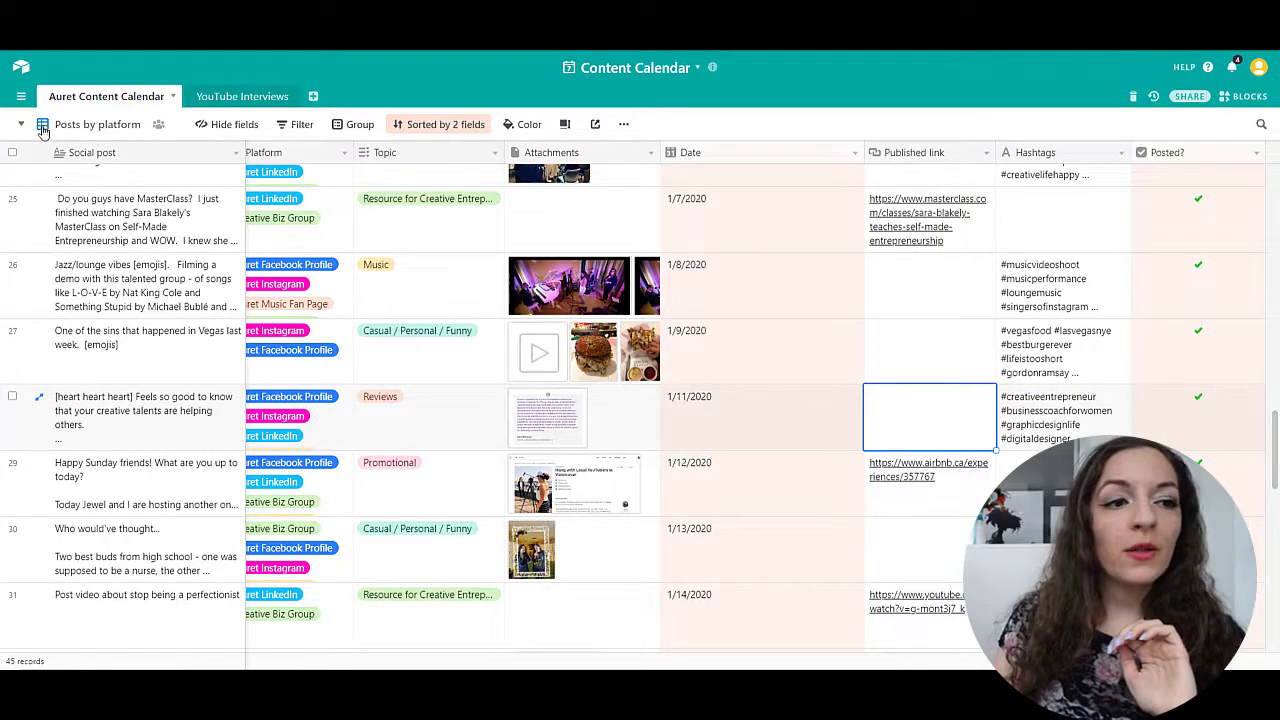
Switch from the grid to the Social calendar view showing February 2020
click(28, 130)
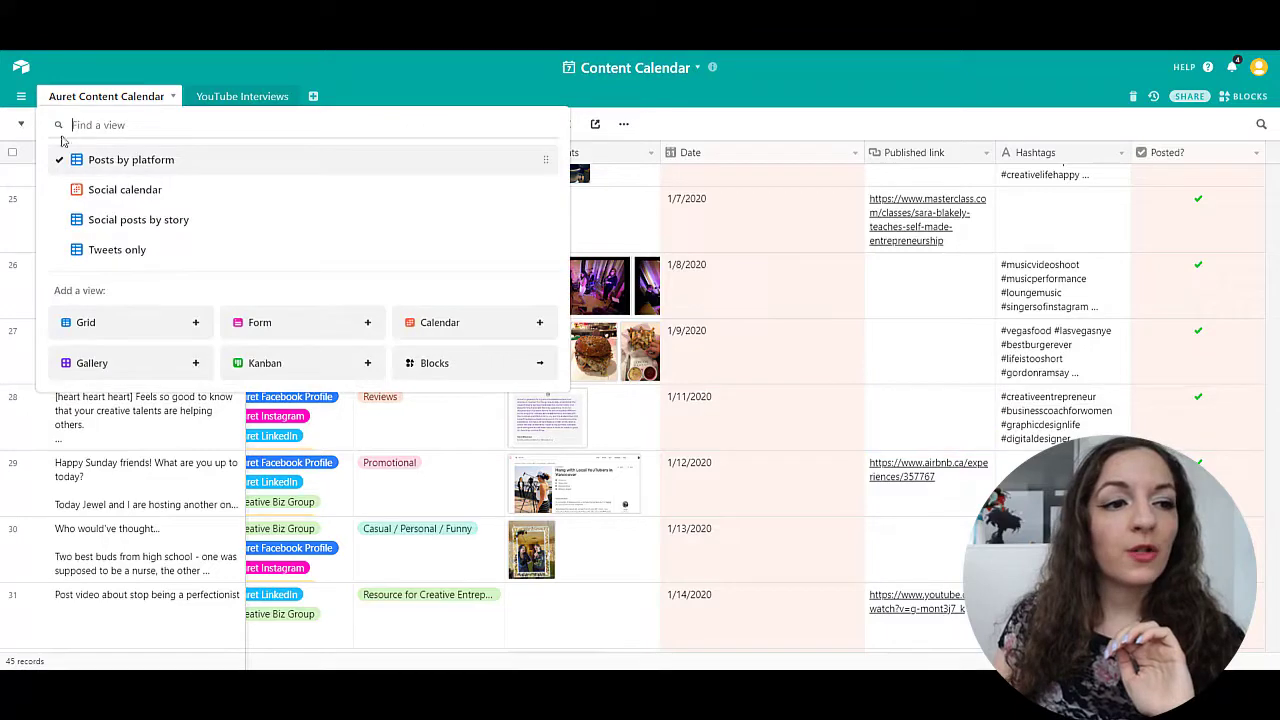
click(118, 193)
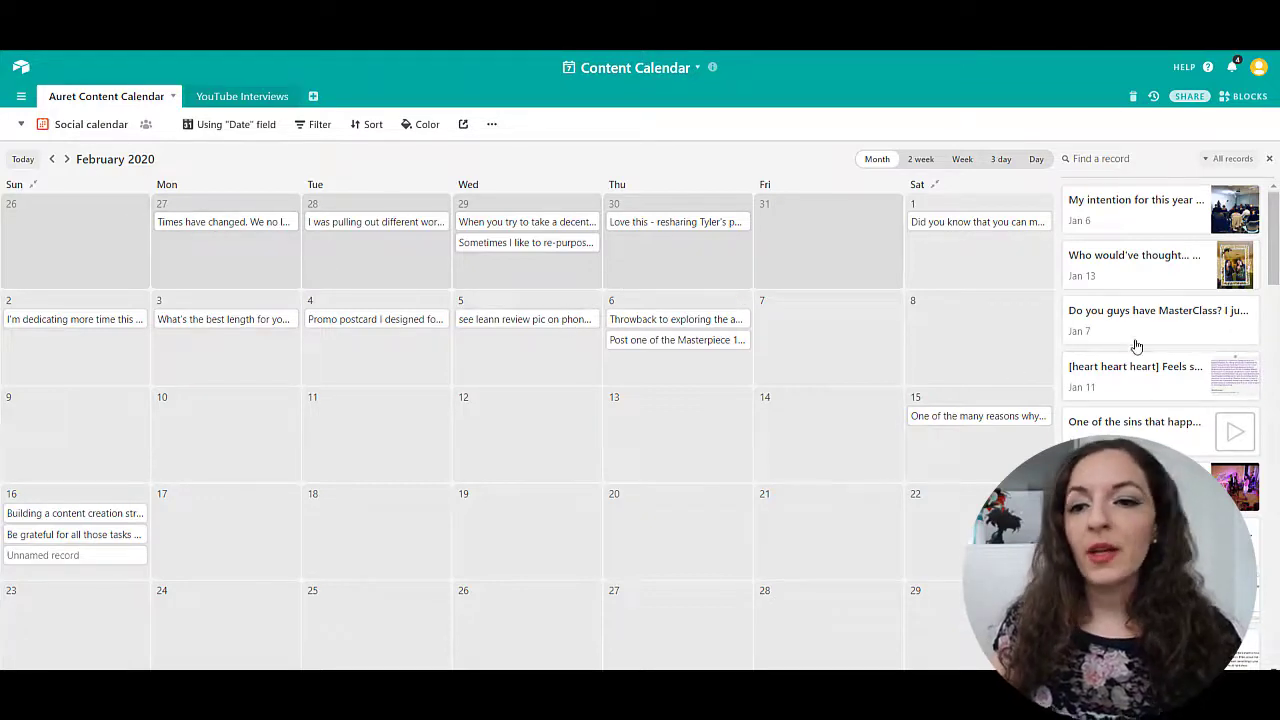
Drag the thank-you card post from the side list onto February 12
scroll(1135, 340, down, 5)
scroll(1153, 366, down, 10)
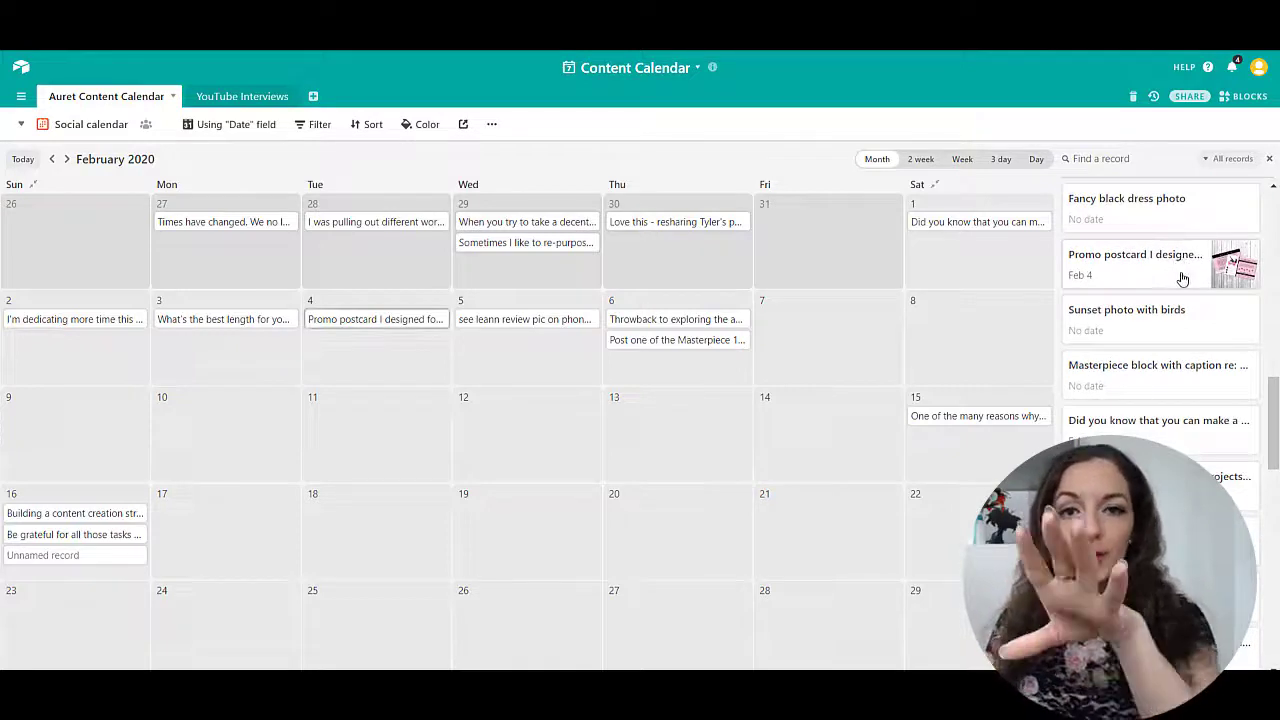
scroll(1188, 262, down, 3)
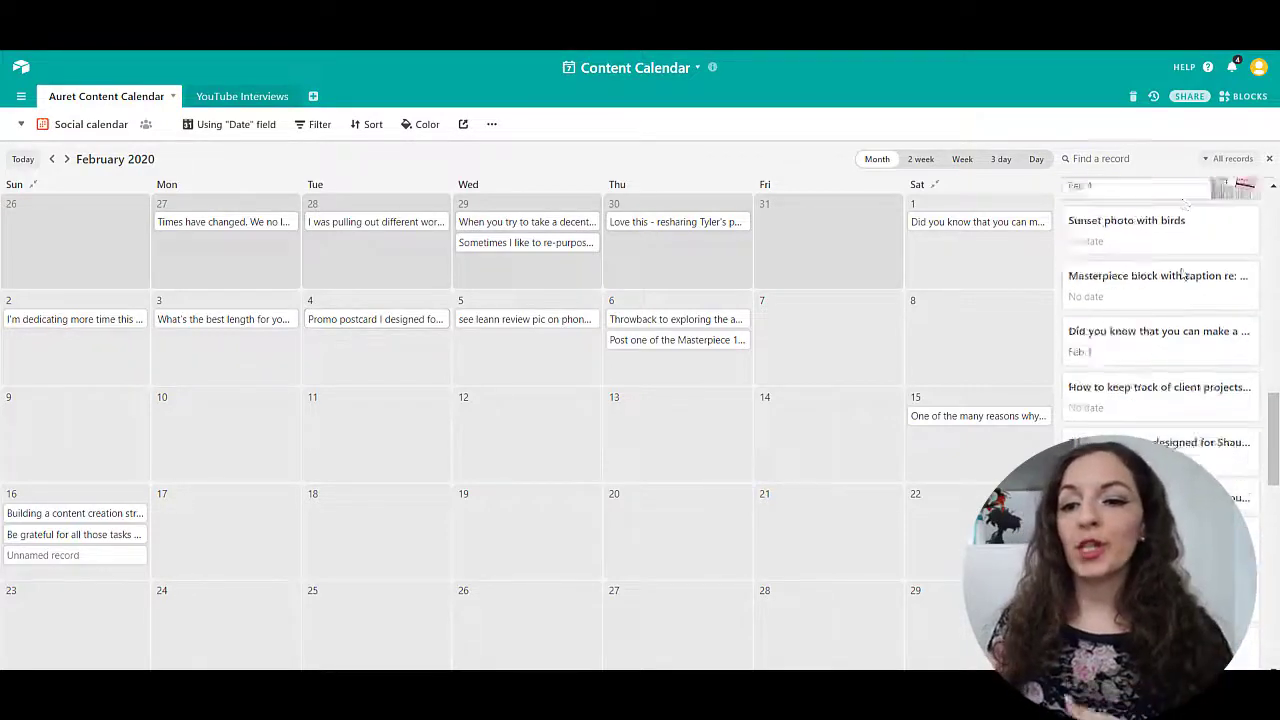
scroll(1175, 380, down, 3)
scroll(1150, 365, up, 2)
drag(1145, 358, 661, 410)
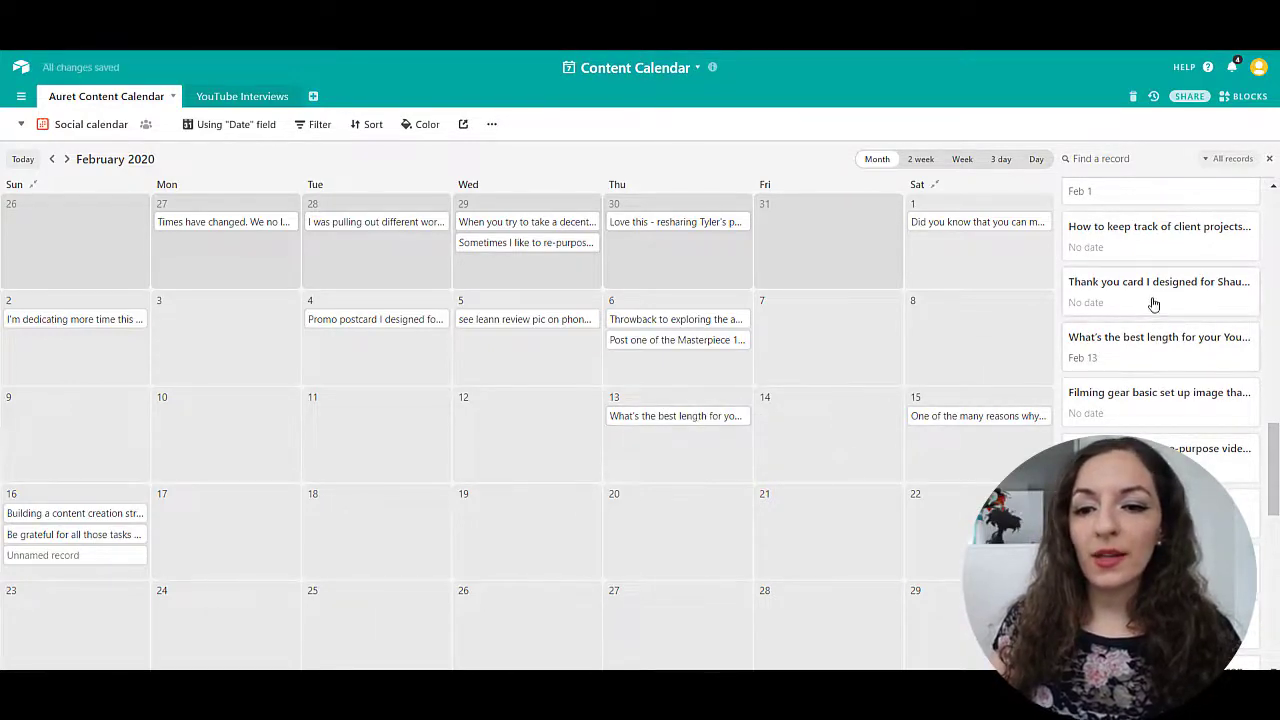
drag(1153, 304, 531, 429)
Delete the thank-you card post and the February 13 post, moving both to trash
click(588, 425)
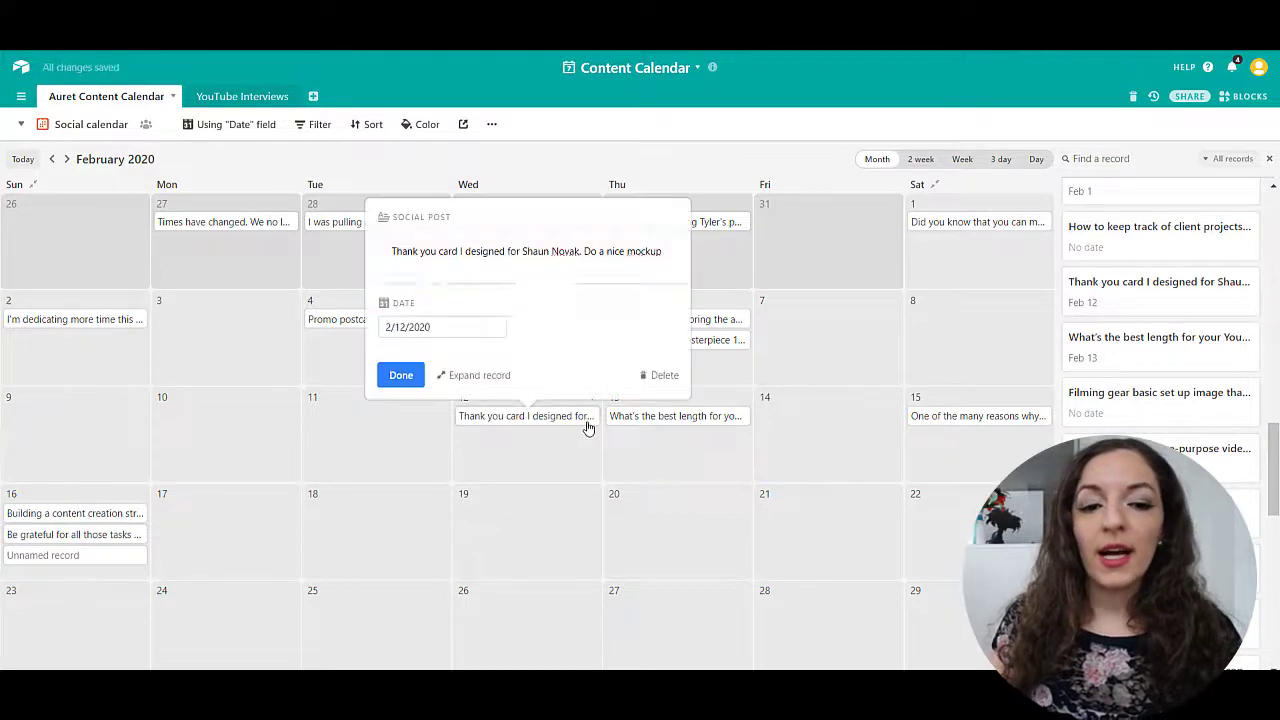
click(660, 376)
click(724, 420)
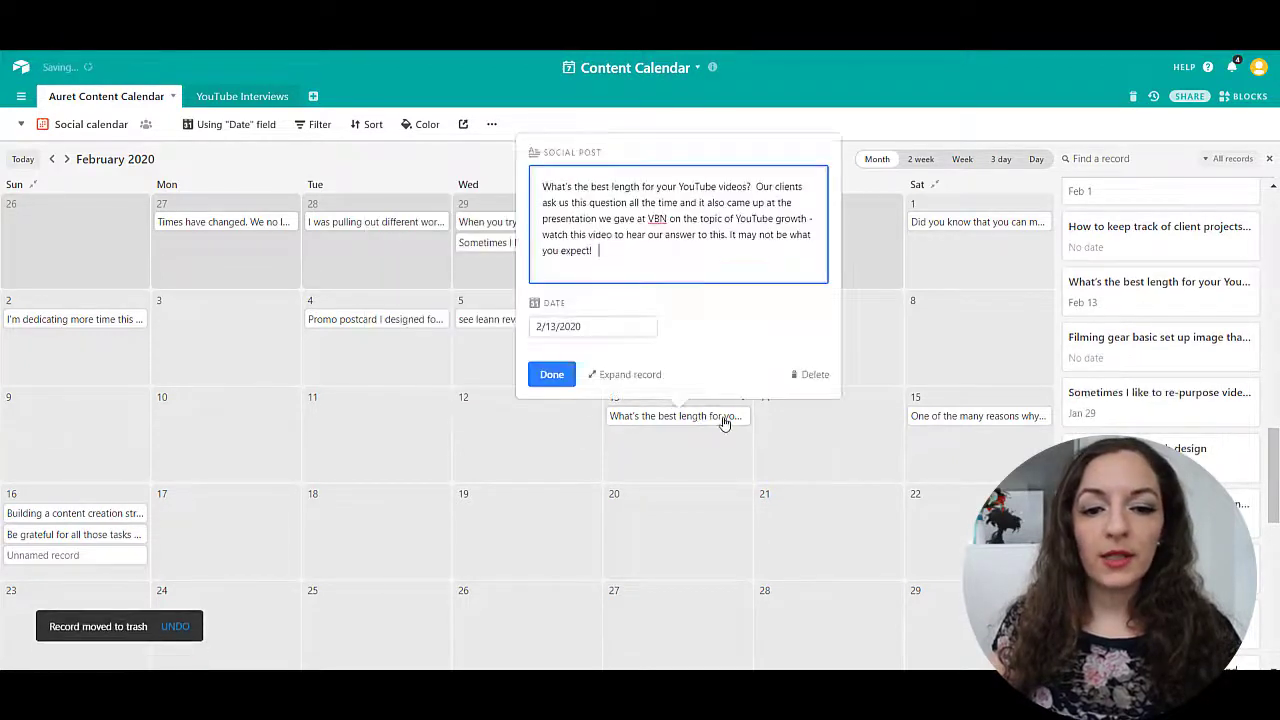
click(814, 374)
scroll(1151, 430, up, 3)
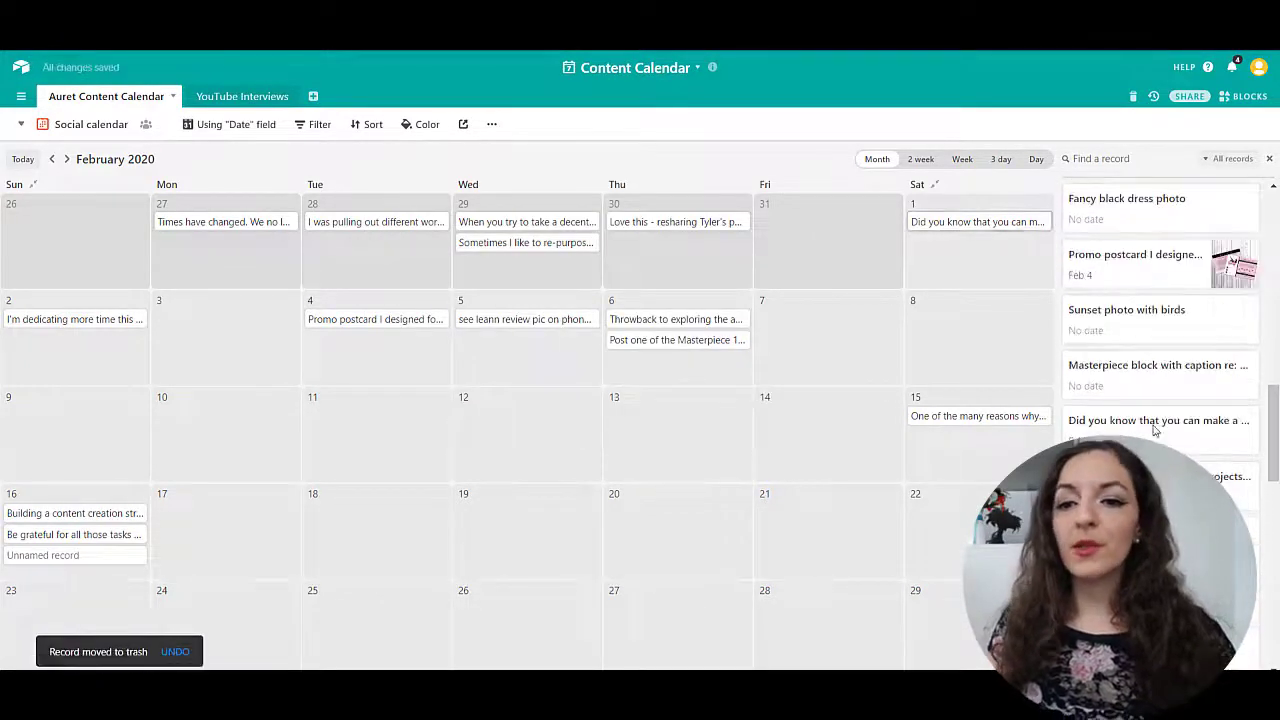
Try the 2 week and Week calendar ranges, return to Month, and open Filter
scroll(1156, 430, up, 2)
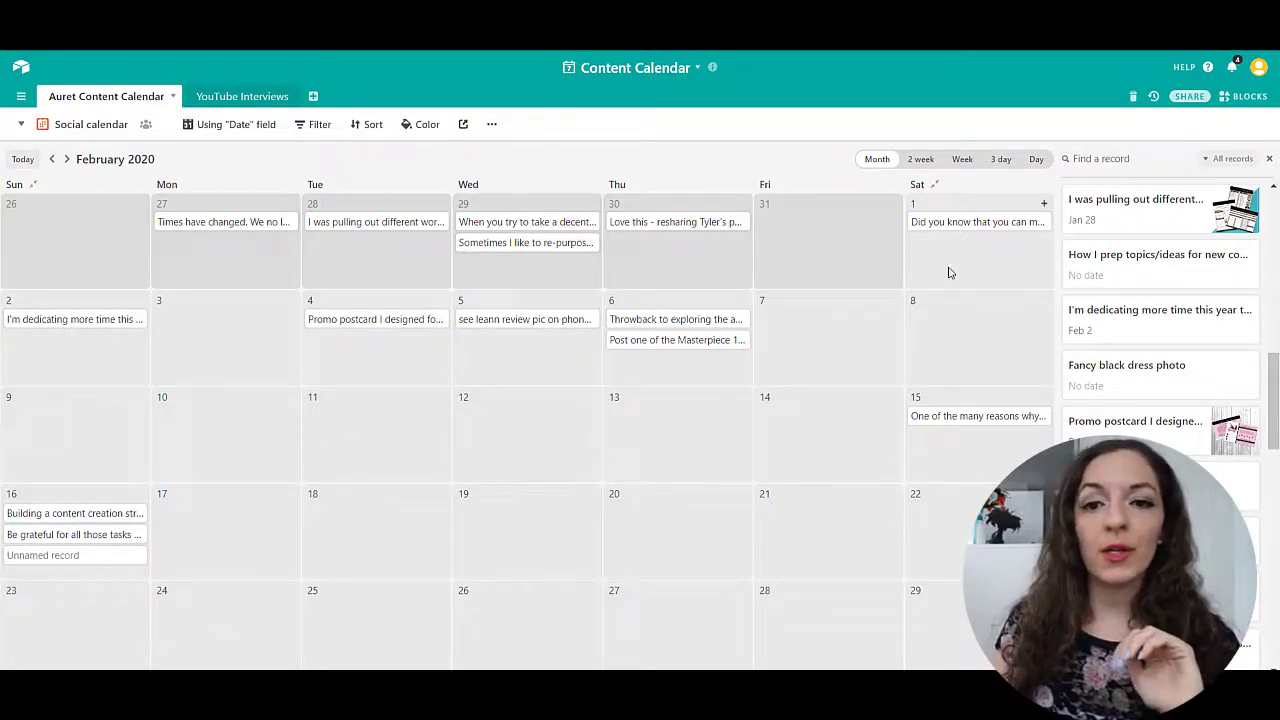
click(920, 160)
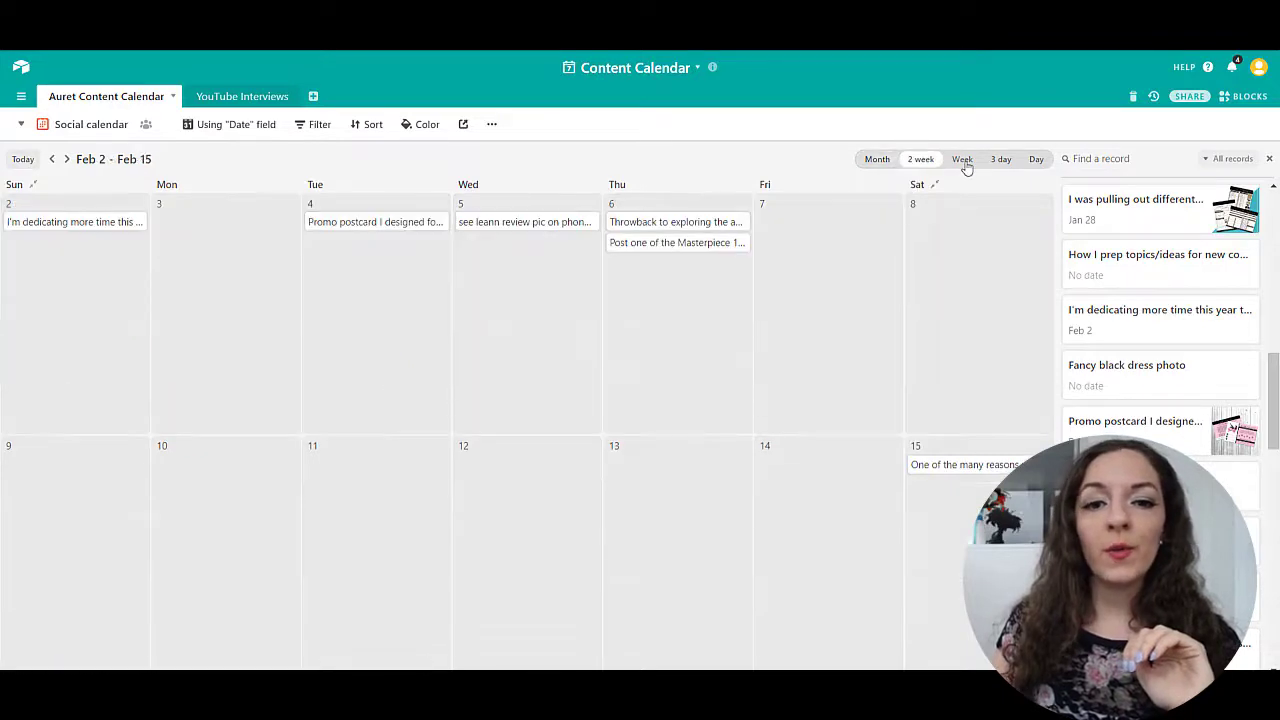
click(962, 162)
click(915, 162)
click(877, 162)
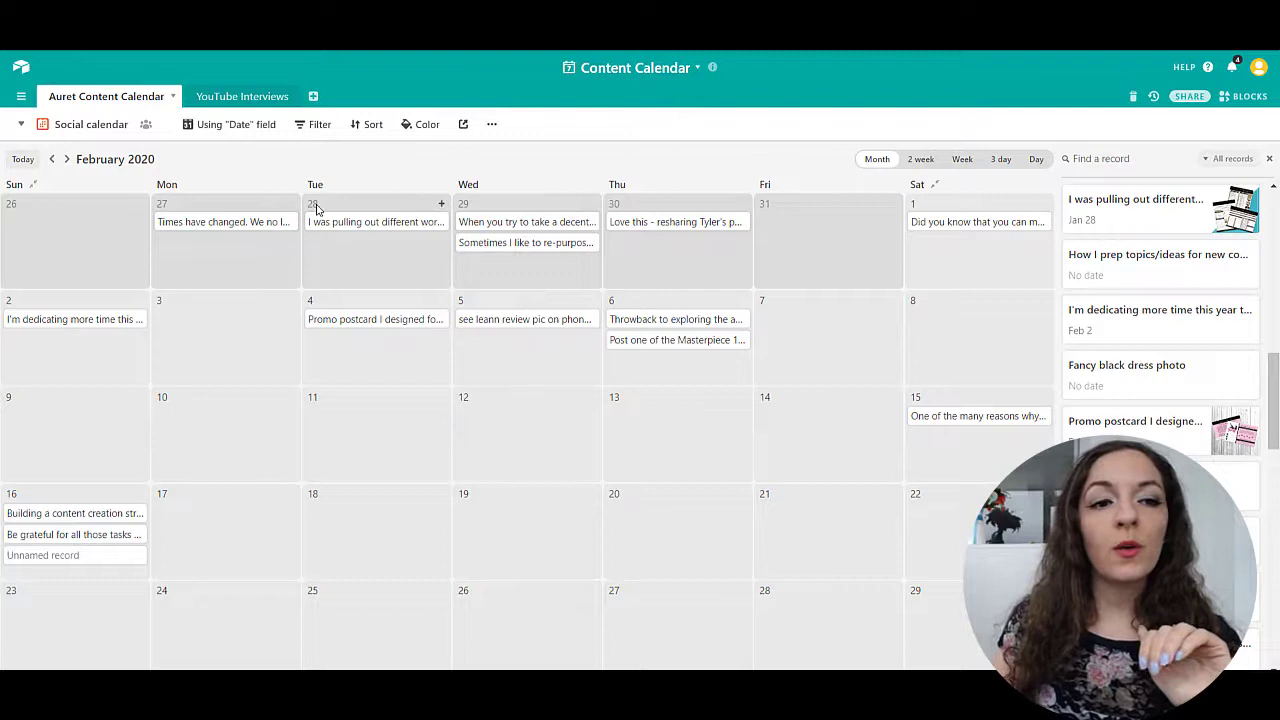
click(322, 127)
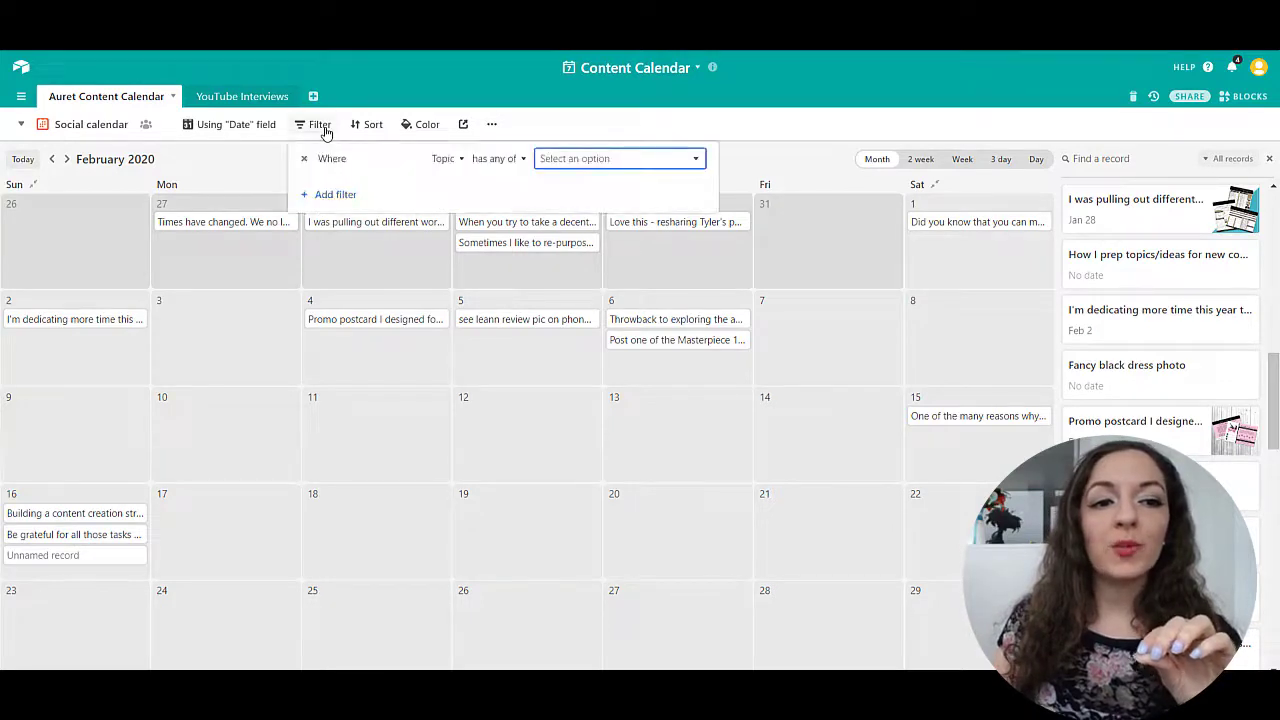
Change the filter field from Topic to Platform with value Auret Facebook Profile
click(463, 160)
click(420, 162)
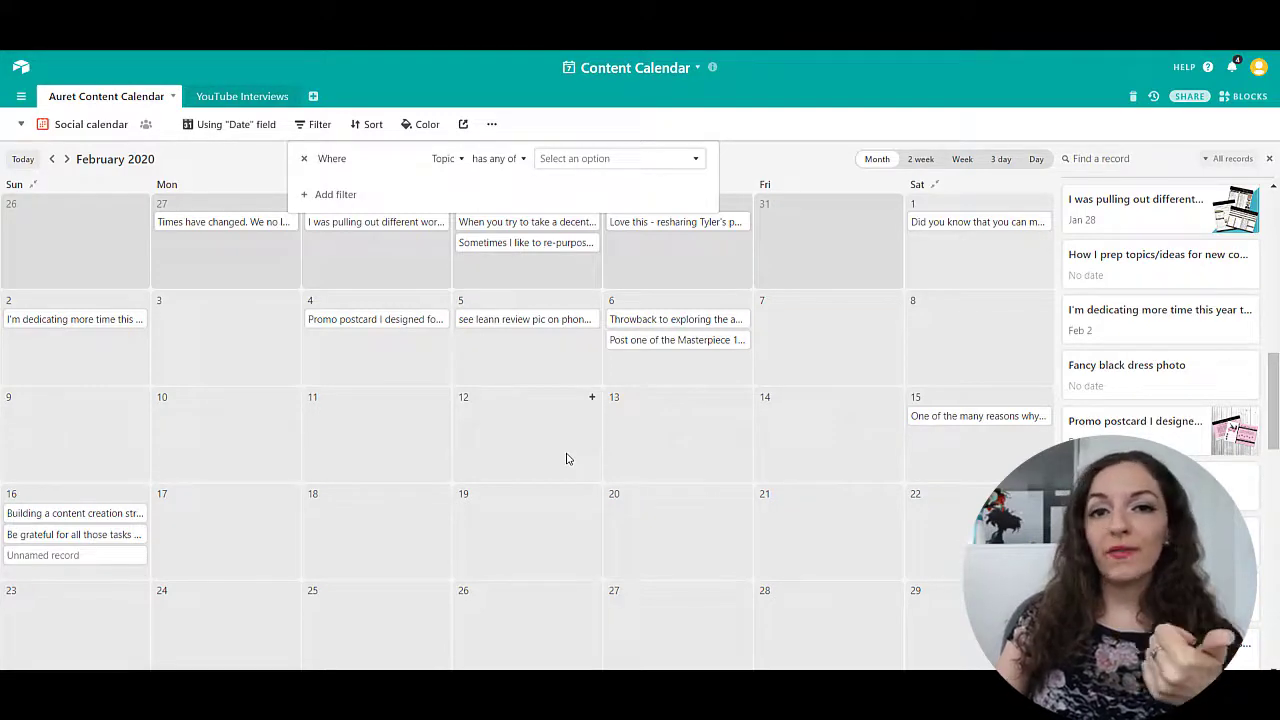
click(456, 162)
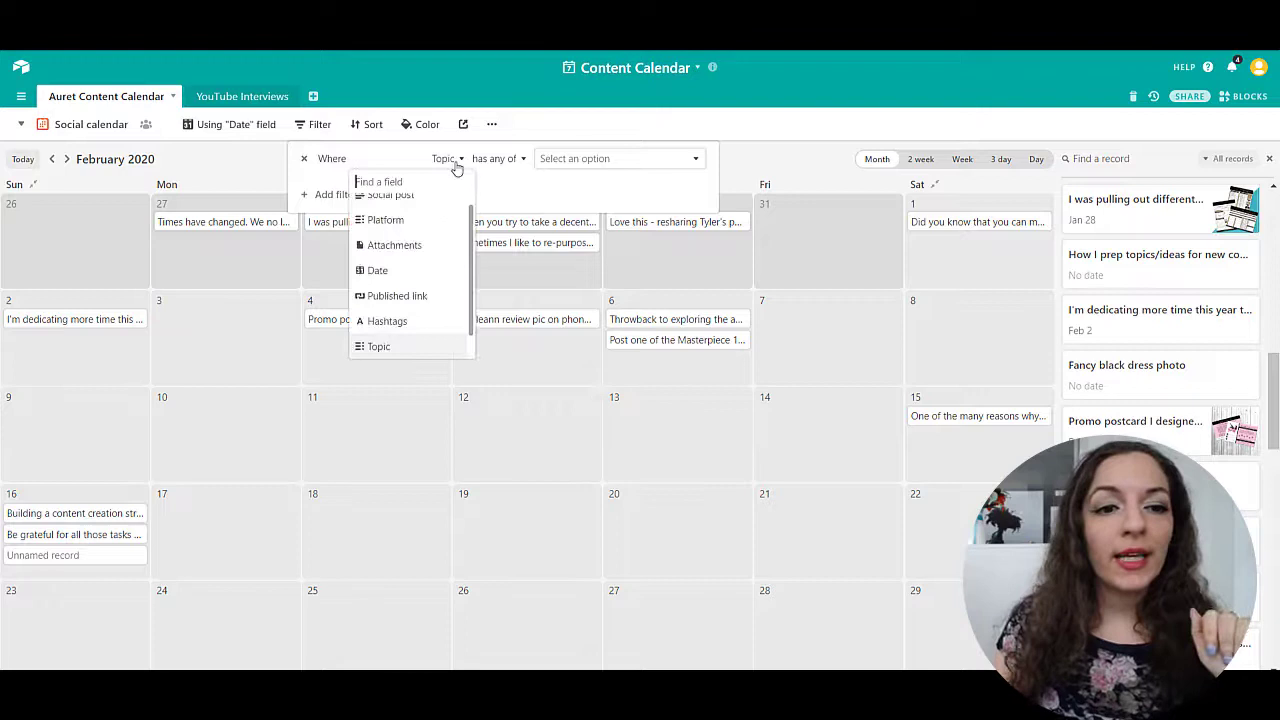
click(428, 237)
click(600, 160)
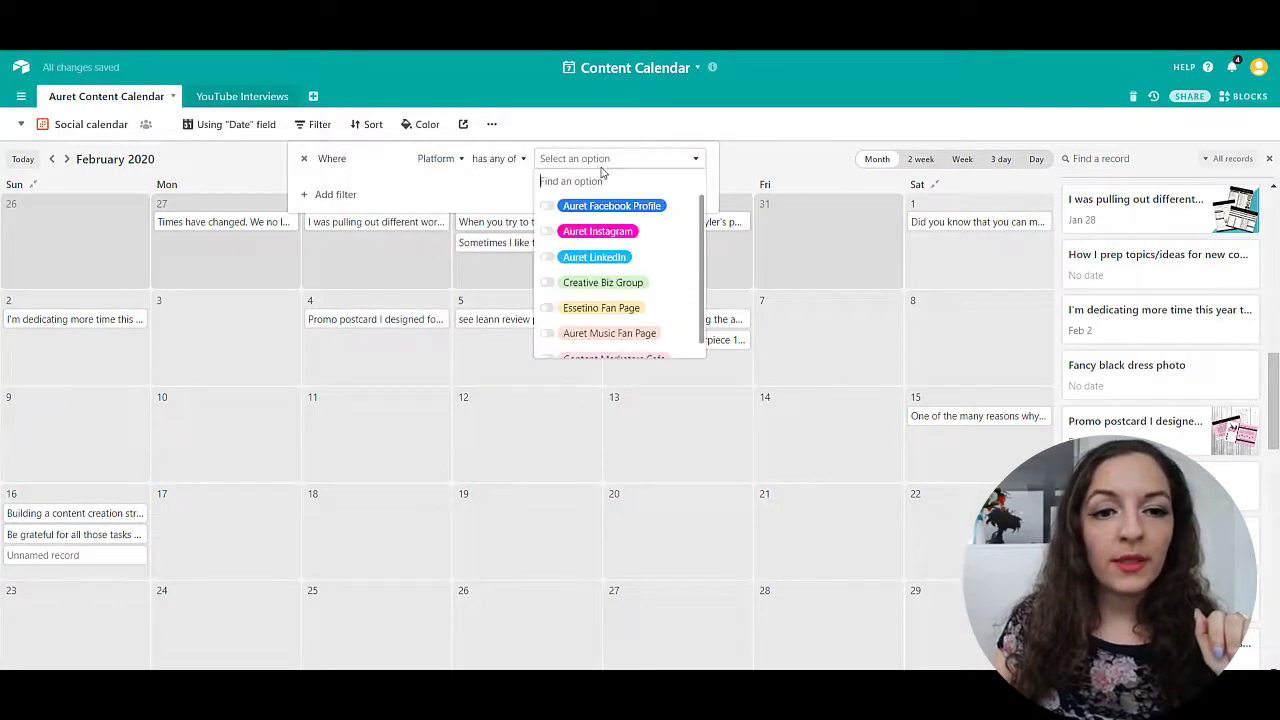
click(600, 207)
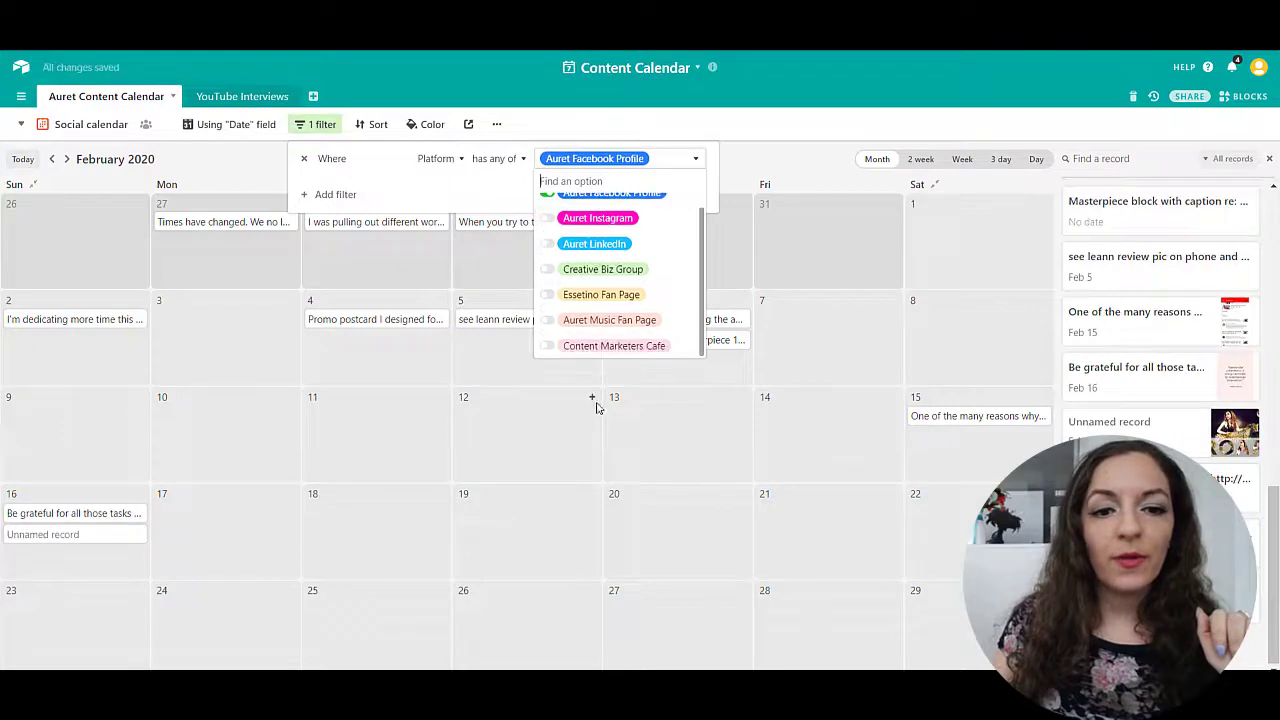
click(540, 427)
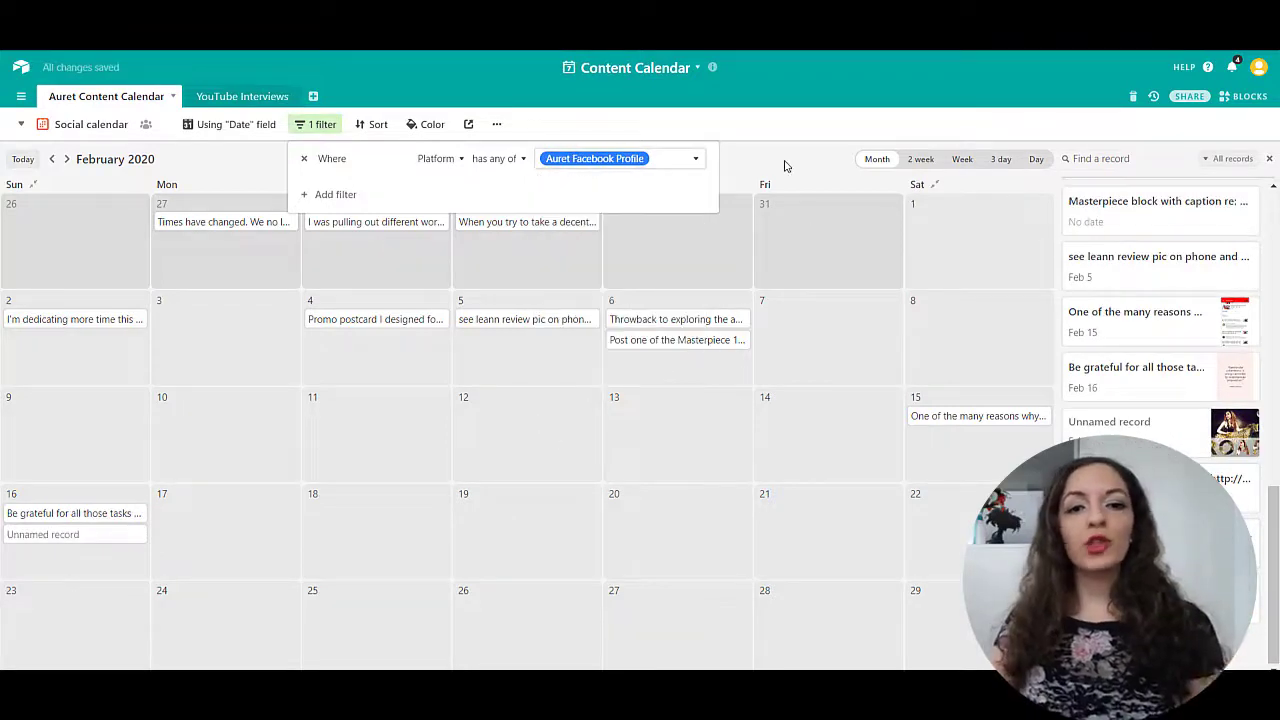
click(591, 277)
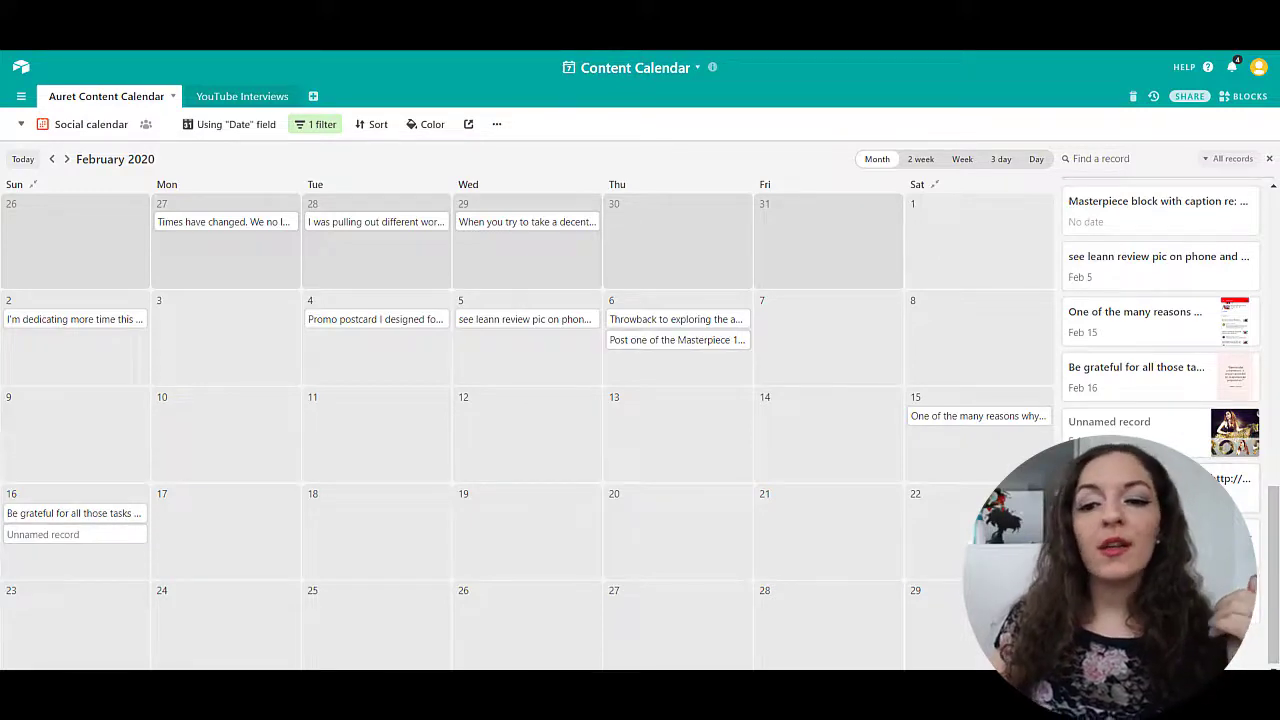
mouse_move(1235, 479)
mouse_down()
mouse_move(960, 520)
mouse_move(430, 400)
mouse_move(290, 345)
mouse_move(1255, 480)
mouse_up()
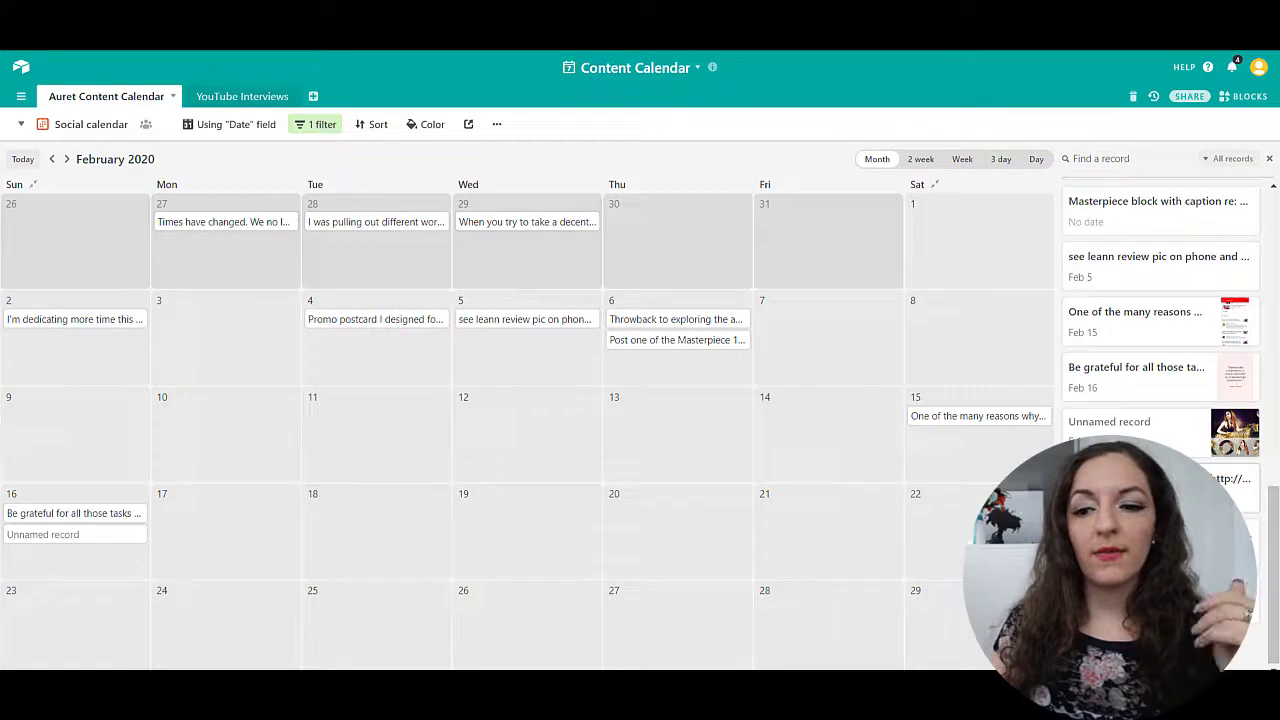
Switch the filter field back to Topic and select Music as its value
click(316, 126)
click(438, 160)
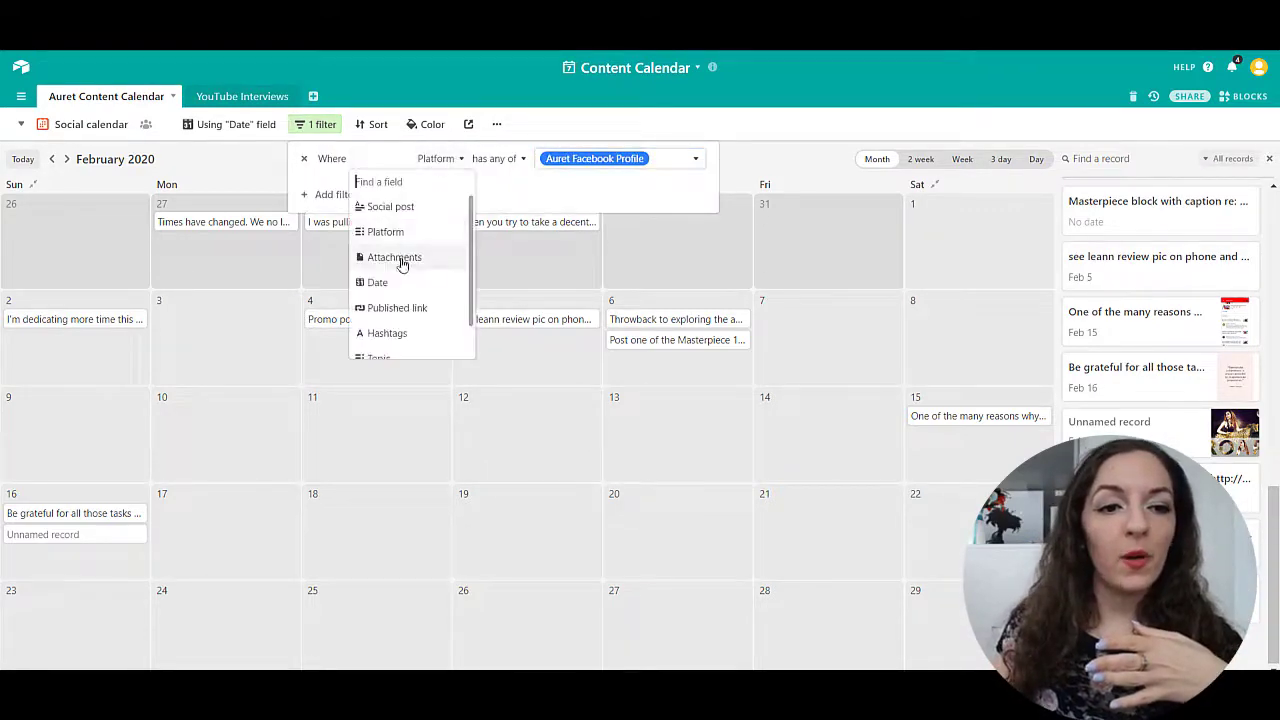
scroll(400, 335, down, 2)
click(381, 321)
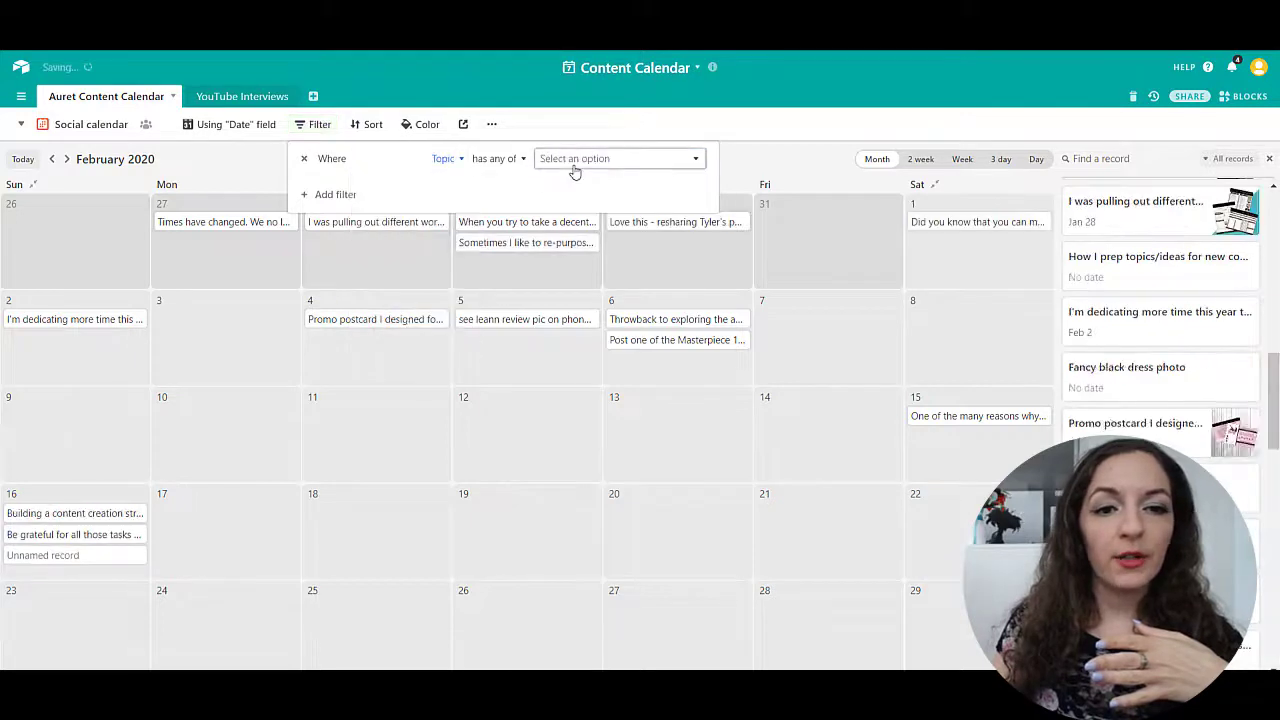
click(575, 162)
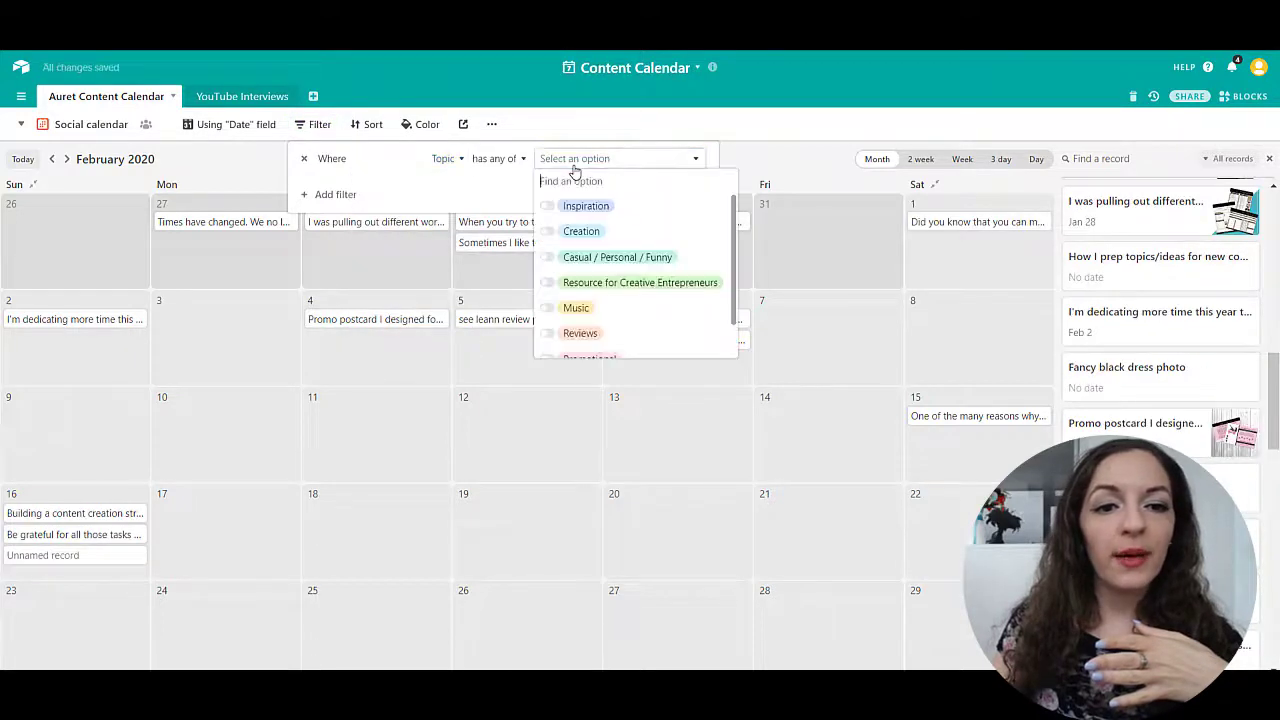
click(580, 311)
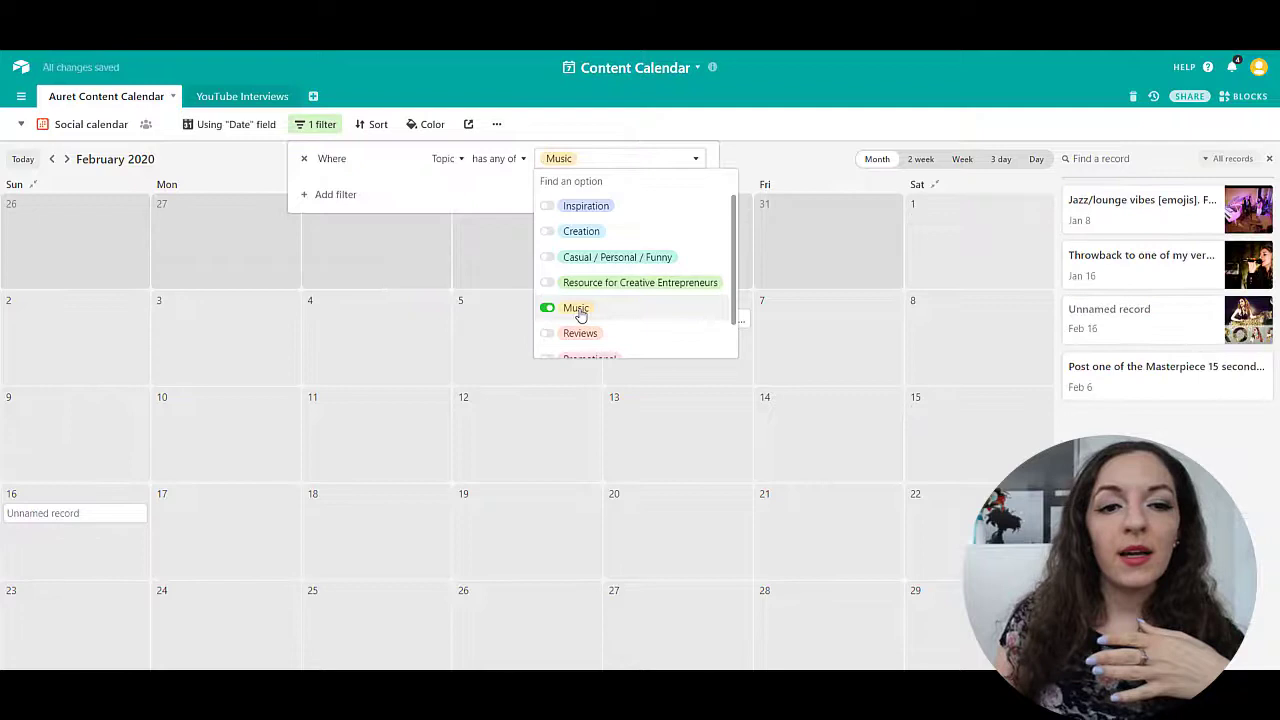
click(432, 194)
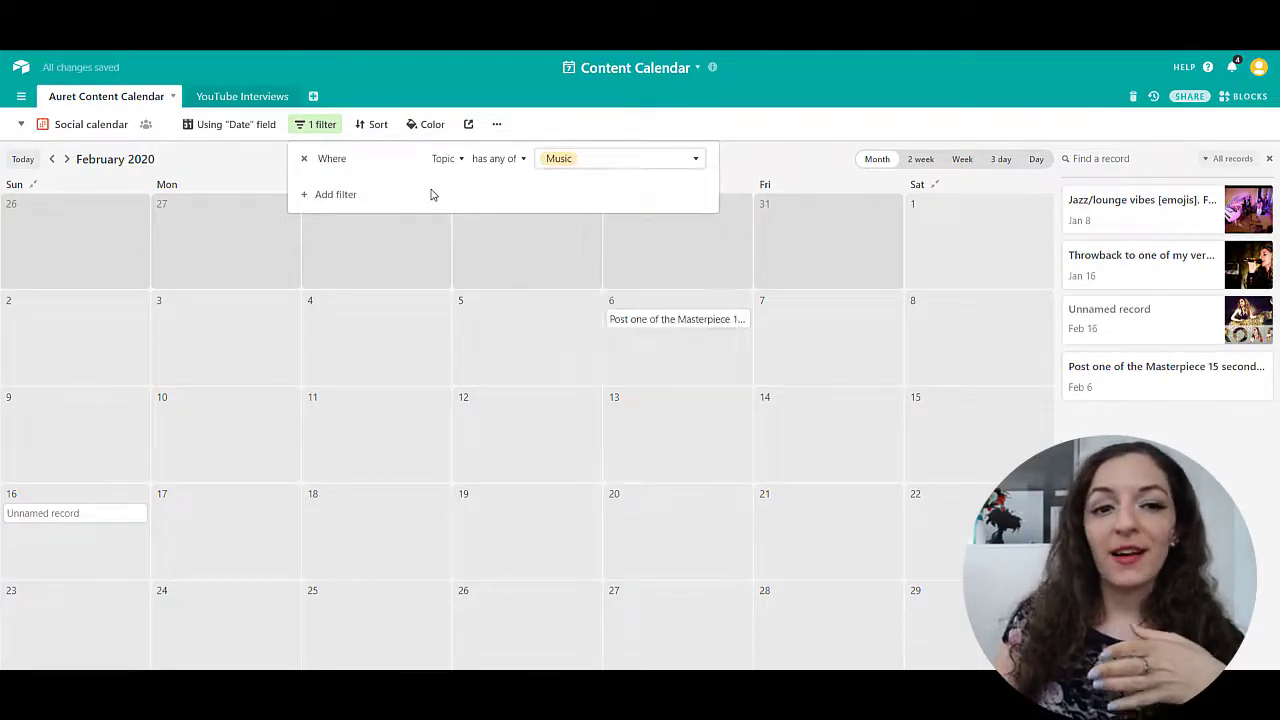
click(504, 320)
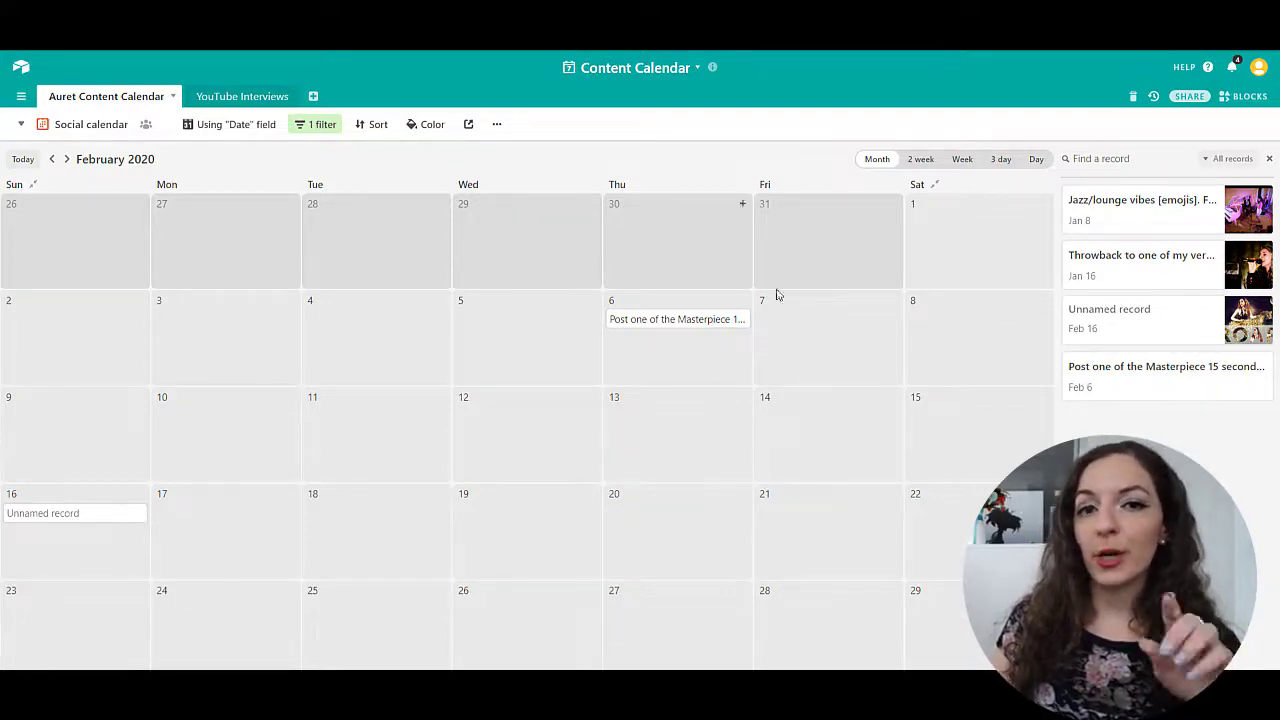
Create a Music post with text 'fiwojeiofjiosi jcisd cd music' on platform Auret Music Fan Page
click(650, 345)
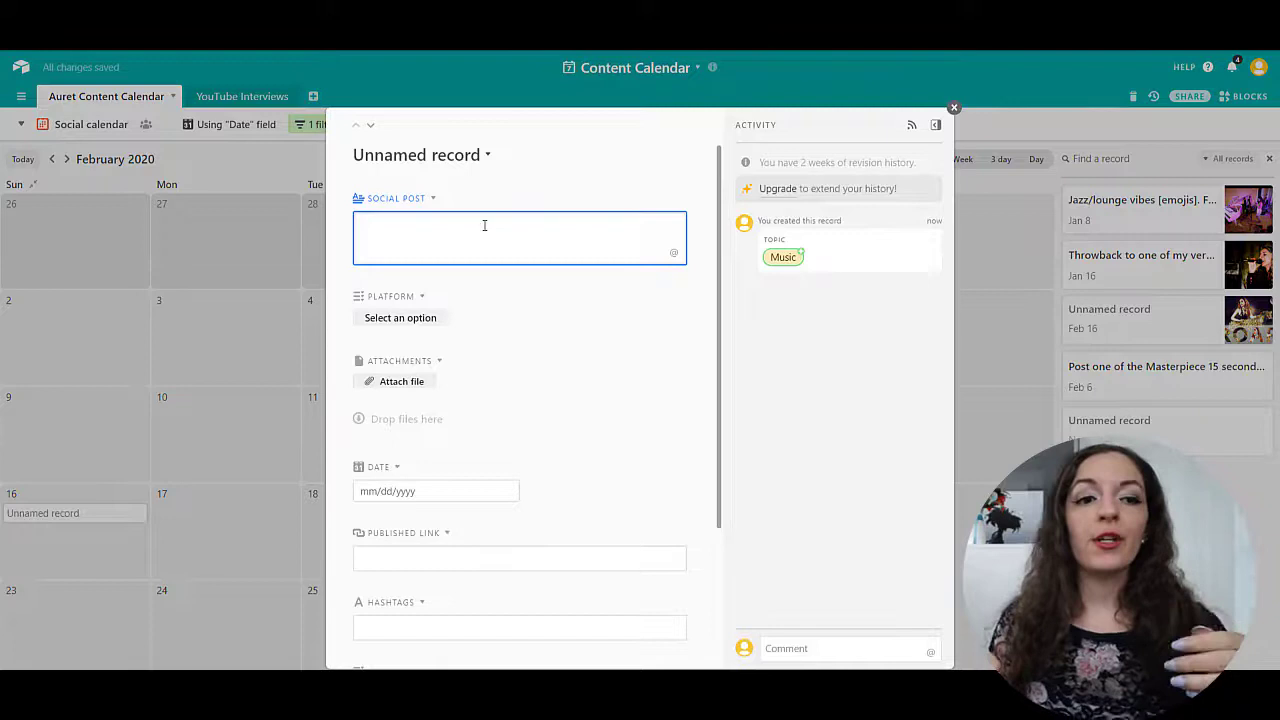
text(fiwojeiofj)
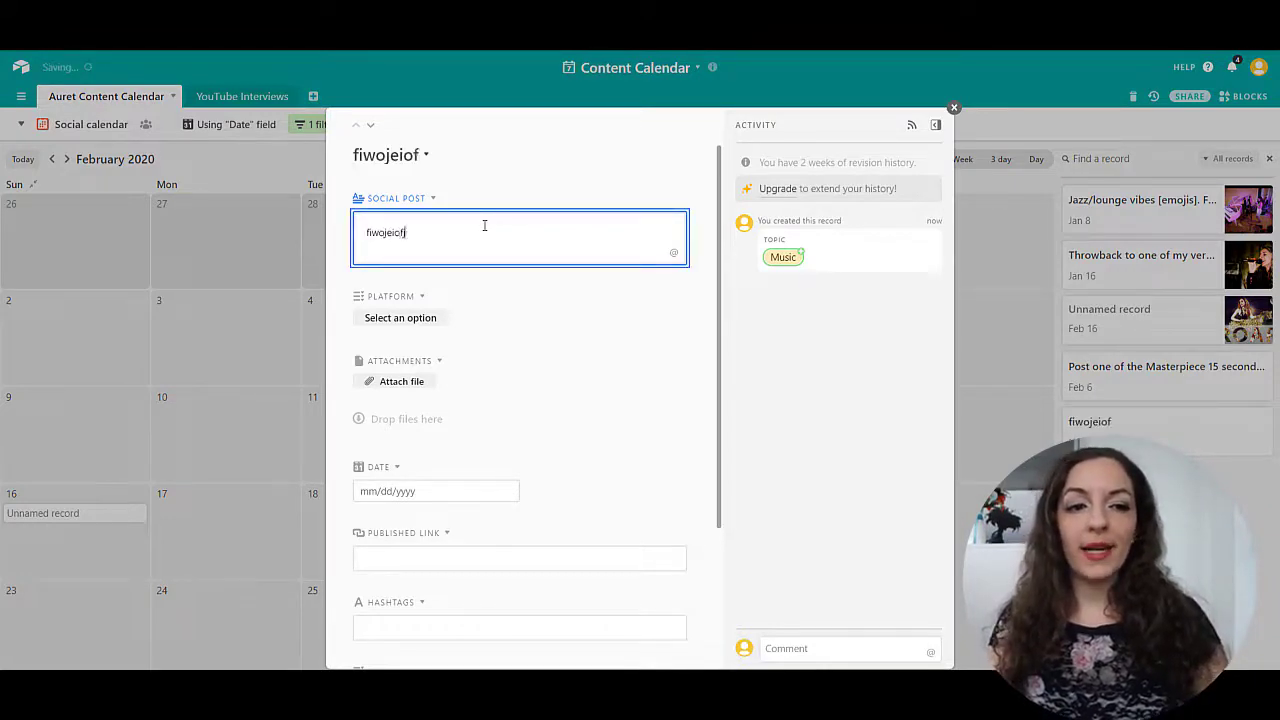
text(iosi jcisd cd m)
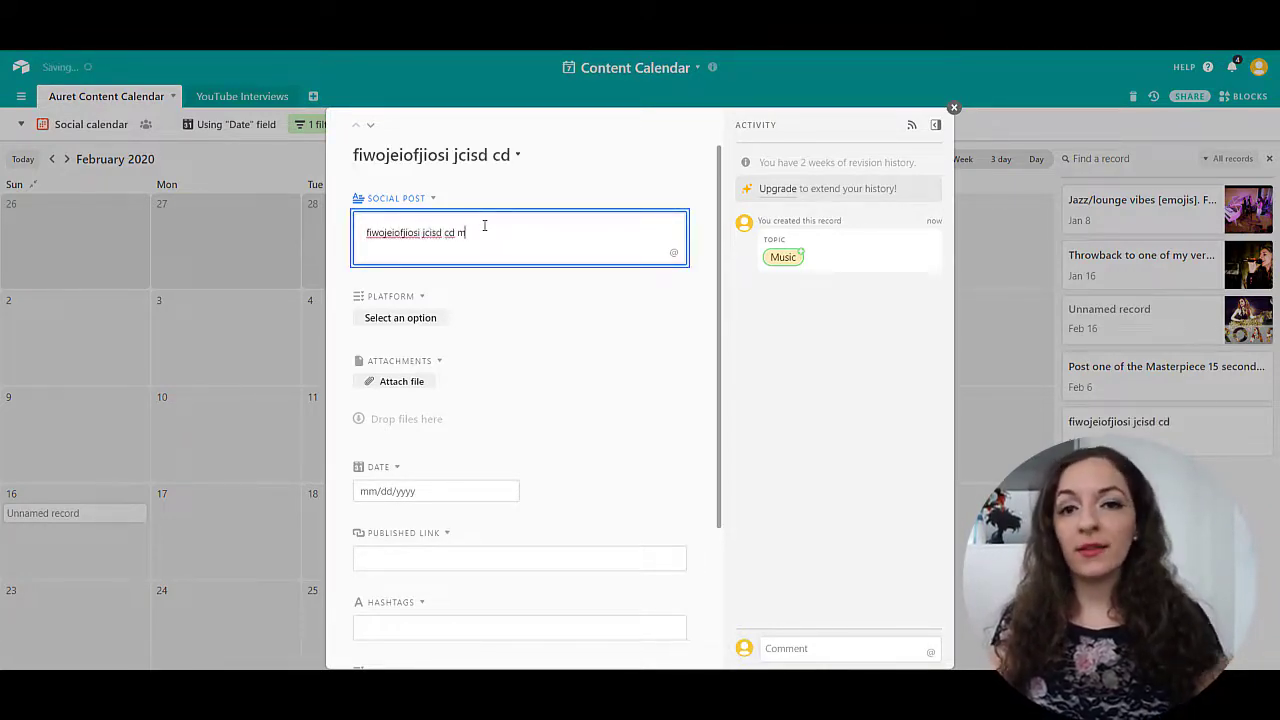
text(usic)
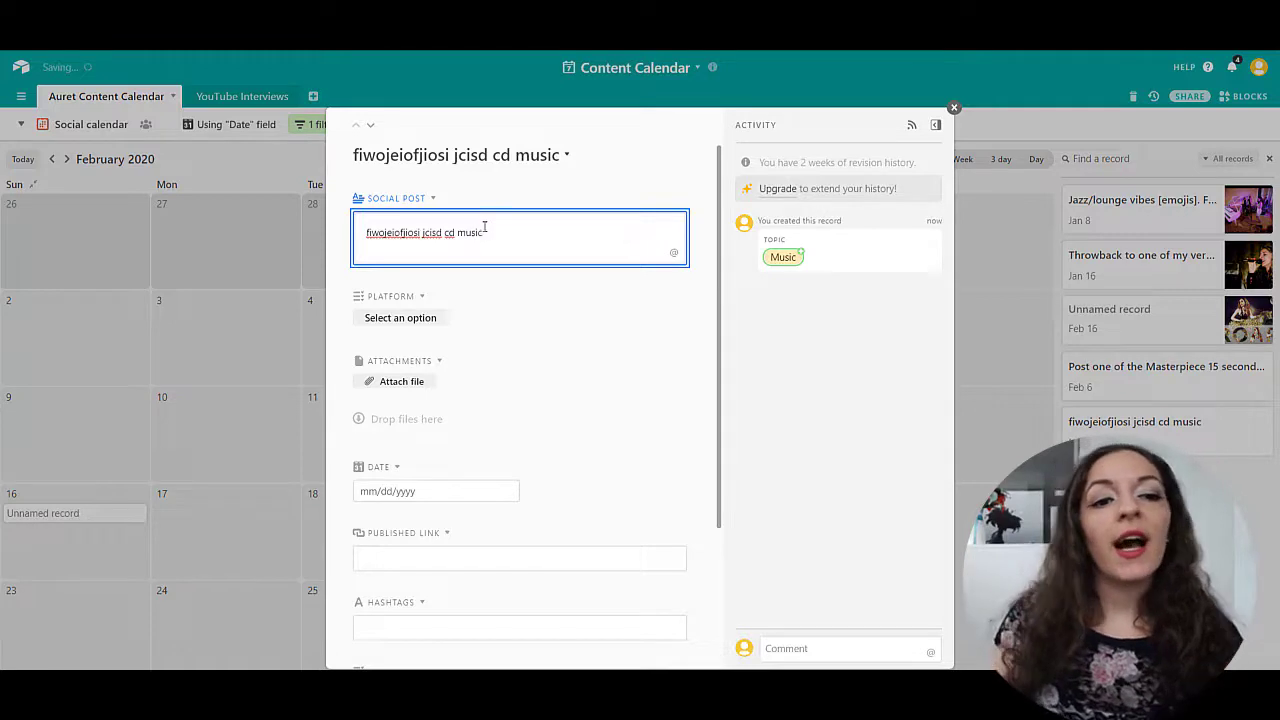
click(410, 318)
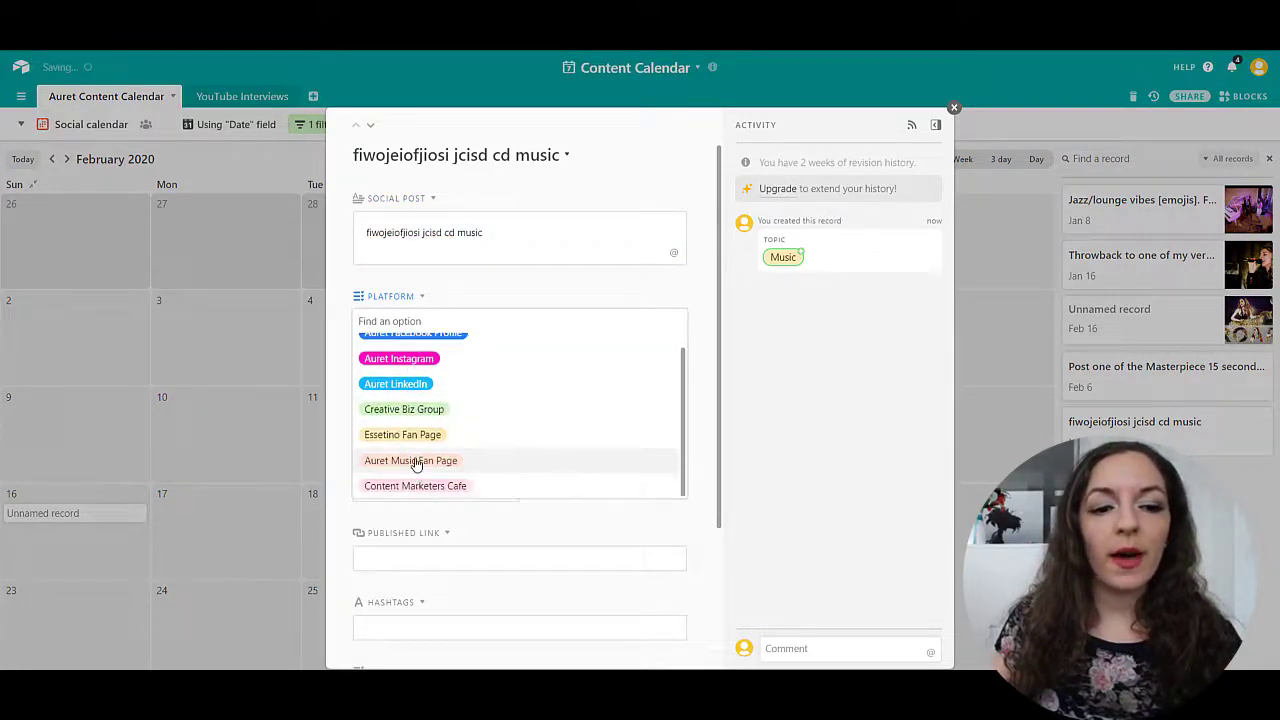
click(416, 462)
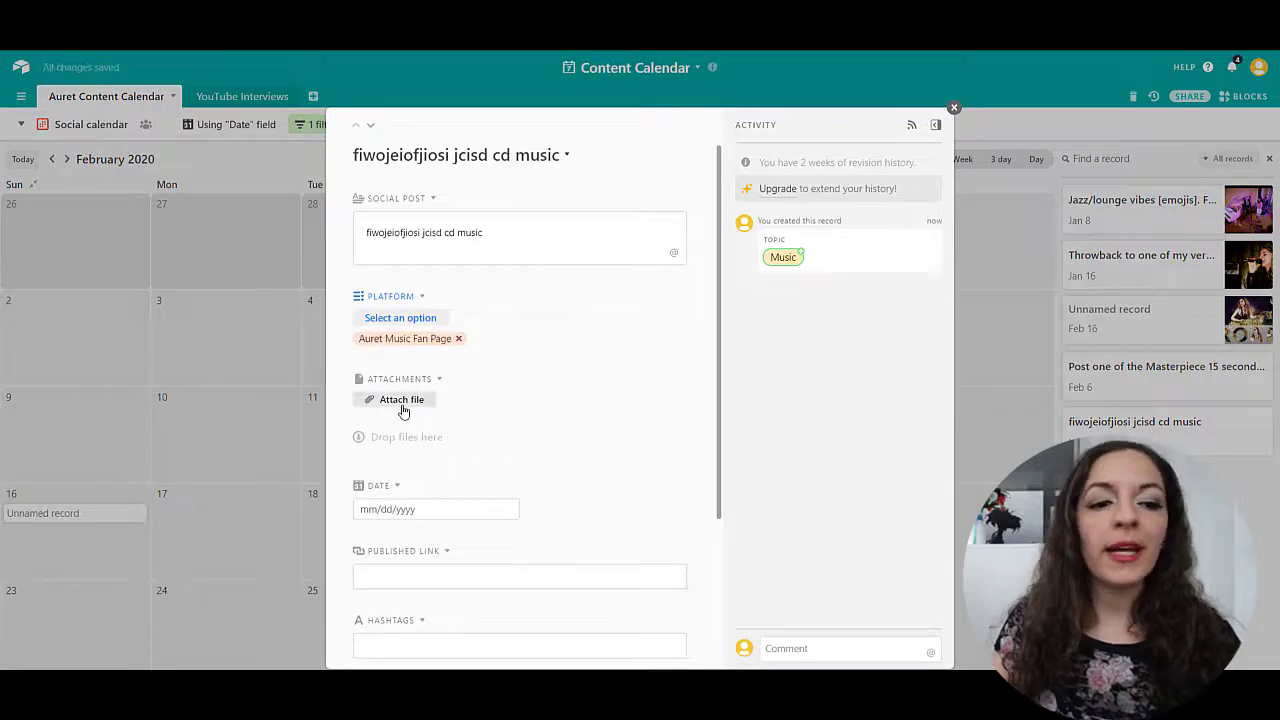
Dismiss the file upload window without attaching anything and close the expanded record
scroll(403, 411, down, 1)
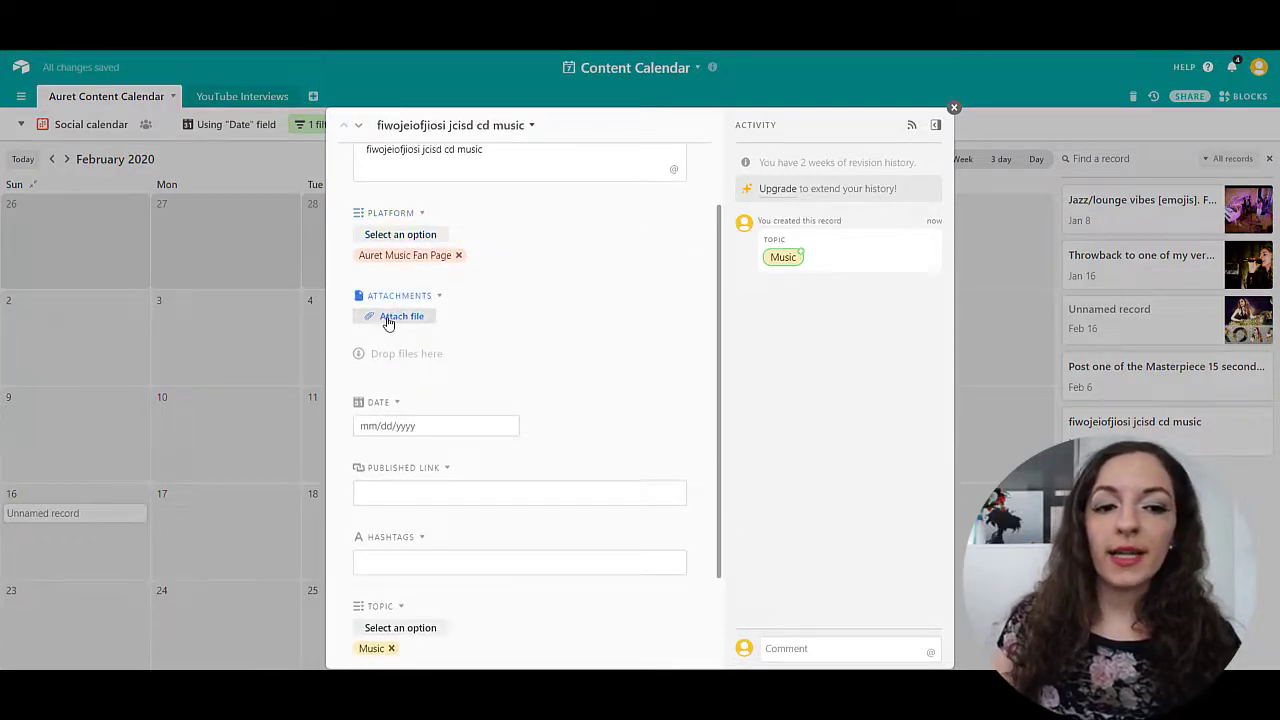
click(403, 317)
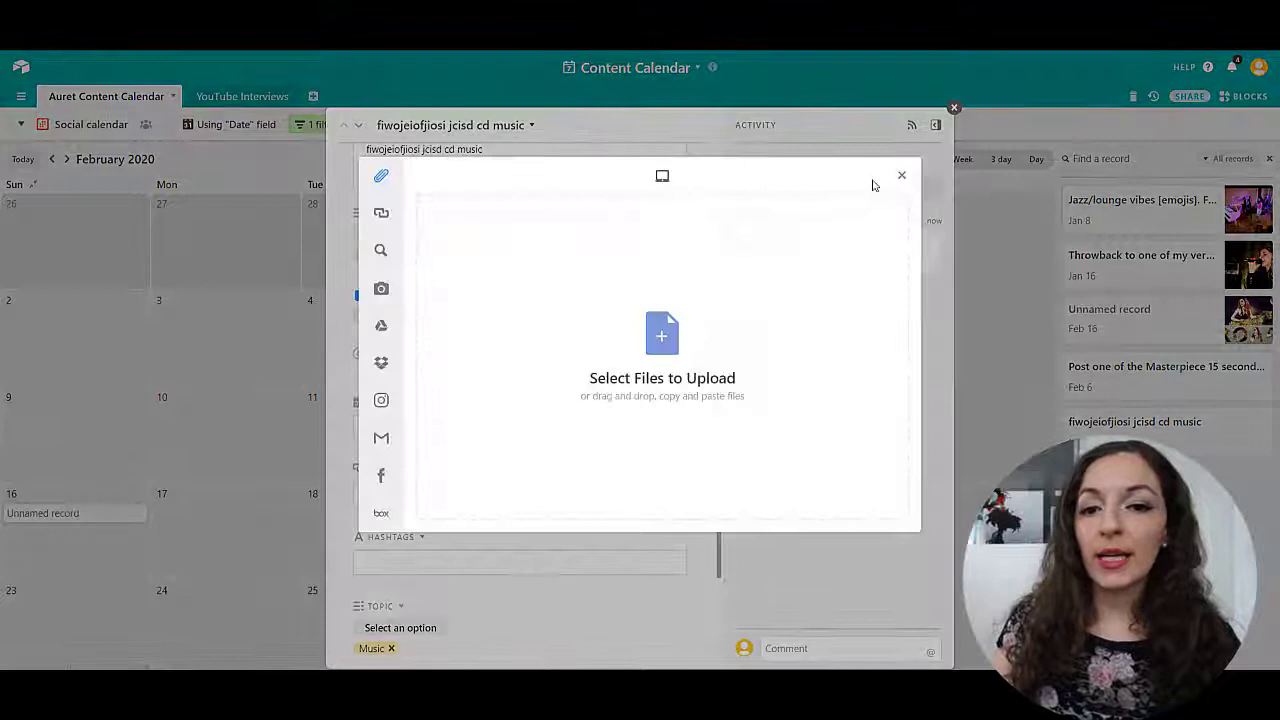
click(905, 180)
scroll(443, 486, down, 2)
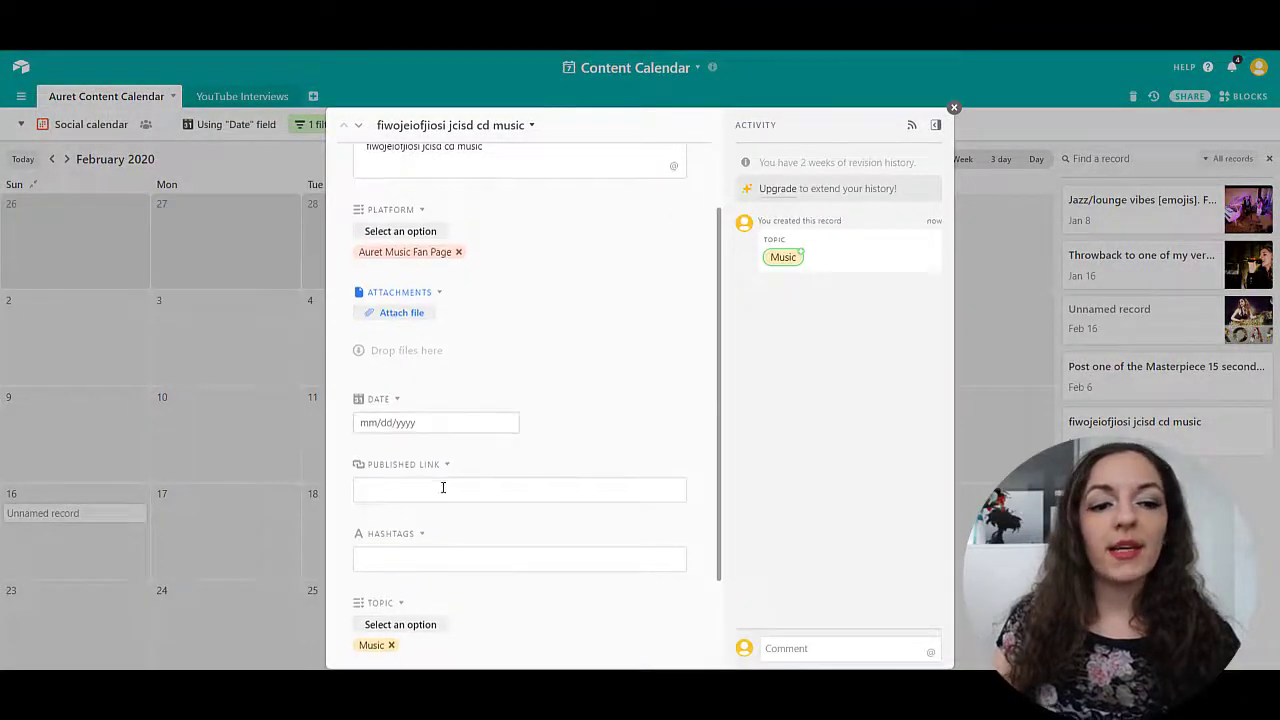
scroll(427, 347, up, 1)
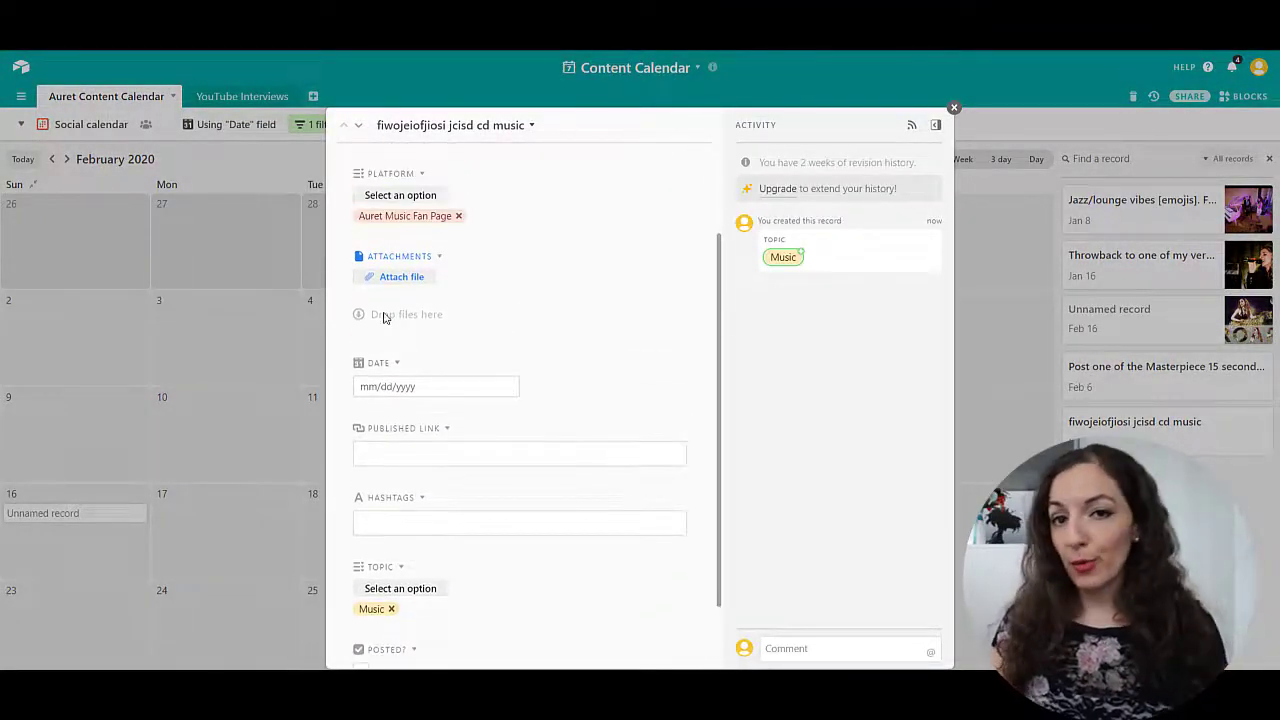
scroll(426, 371, down, 1)
scroll(511, 520, up, 3)
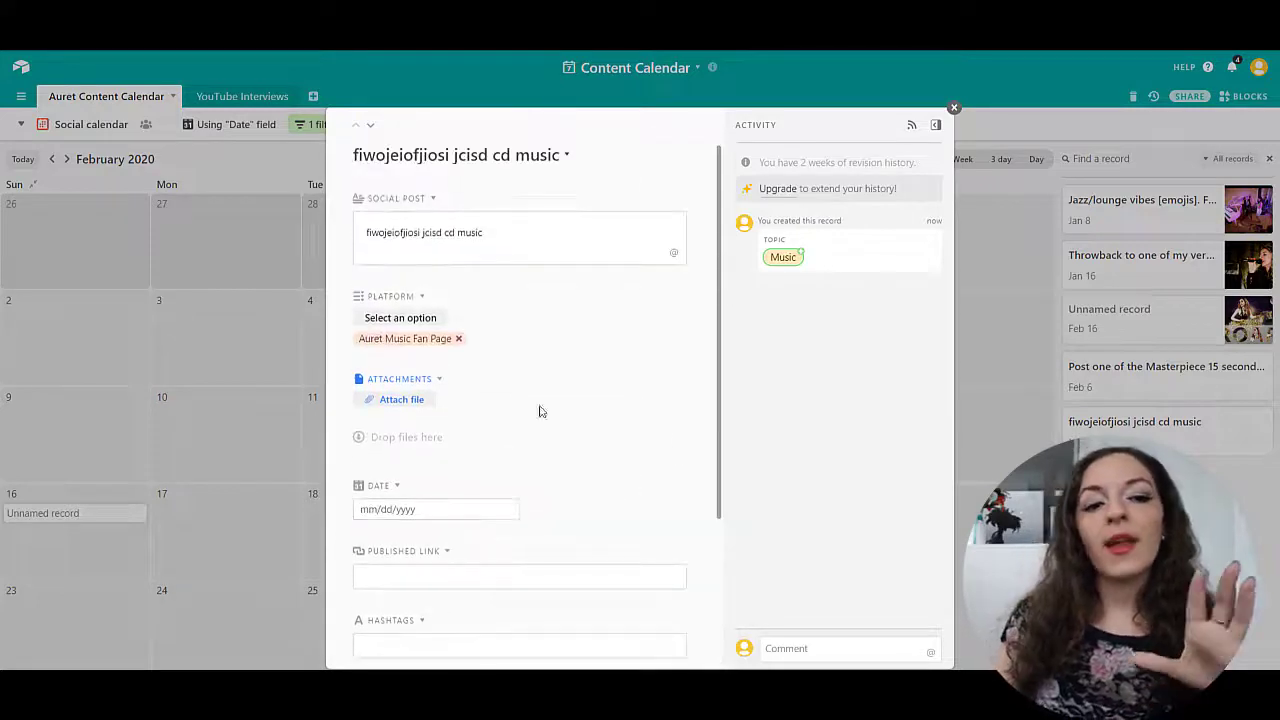
click(954, 107)
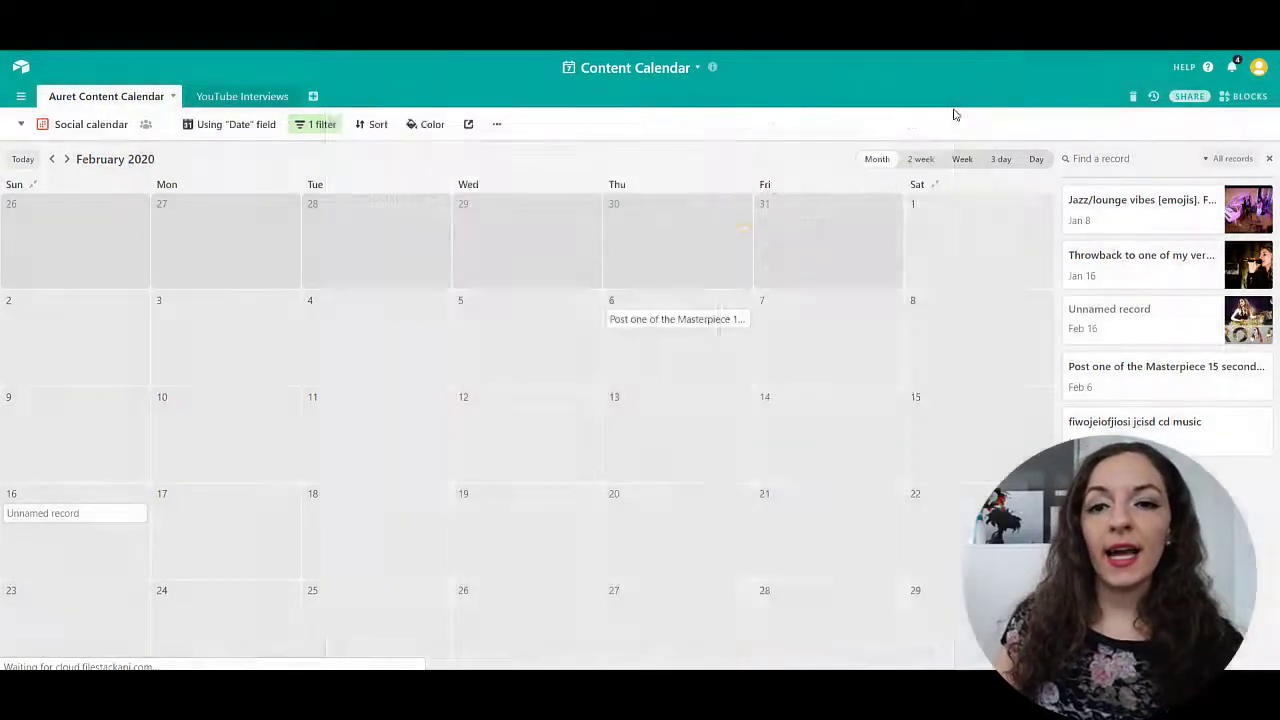
Drag the new music post from the unscheduled list onto Wednesday February 12
drag(1191, 420, 577, 446)
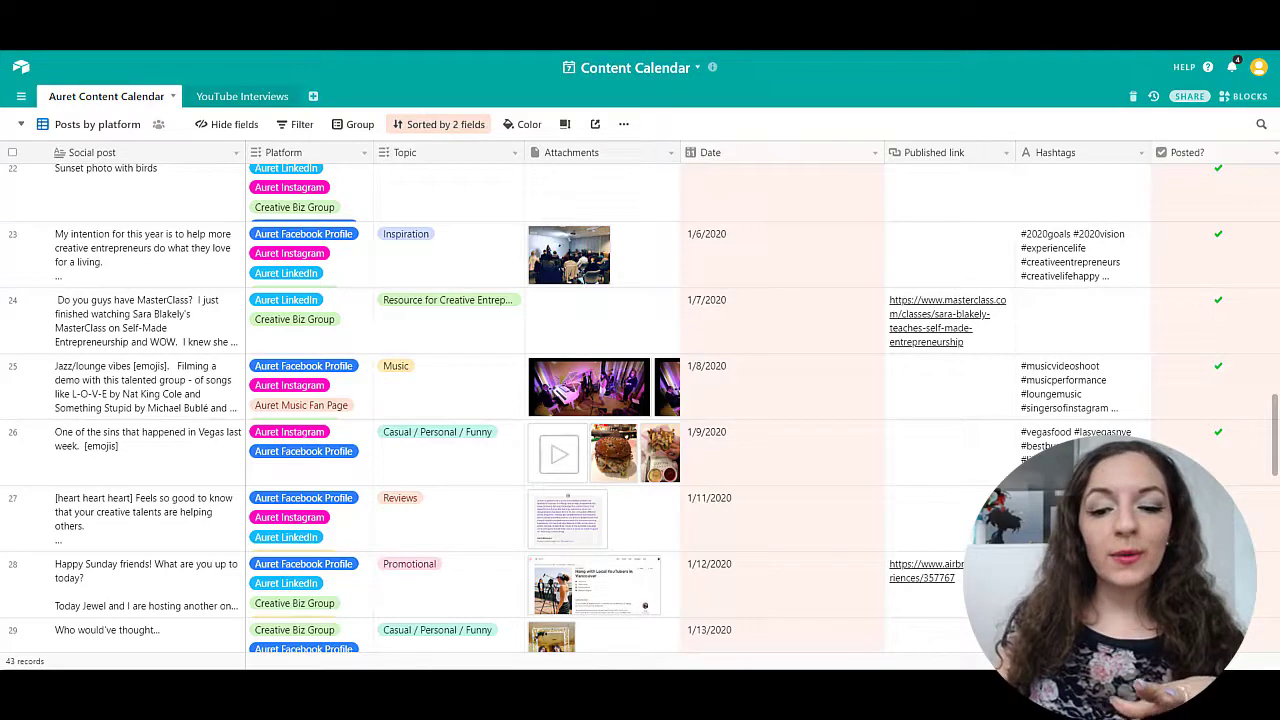
Create a new multiple-select field and rename it from Field 9 to 'Topic 2'
scroll(760, 400, right, 2)
scroll(760, 400, right, 2)
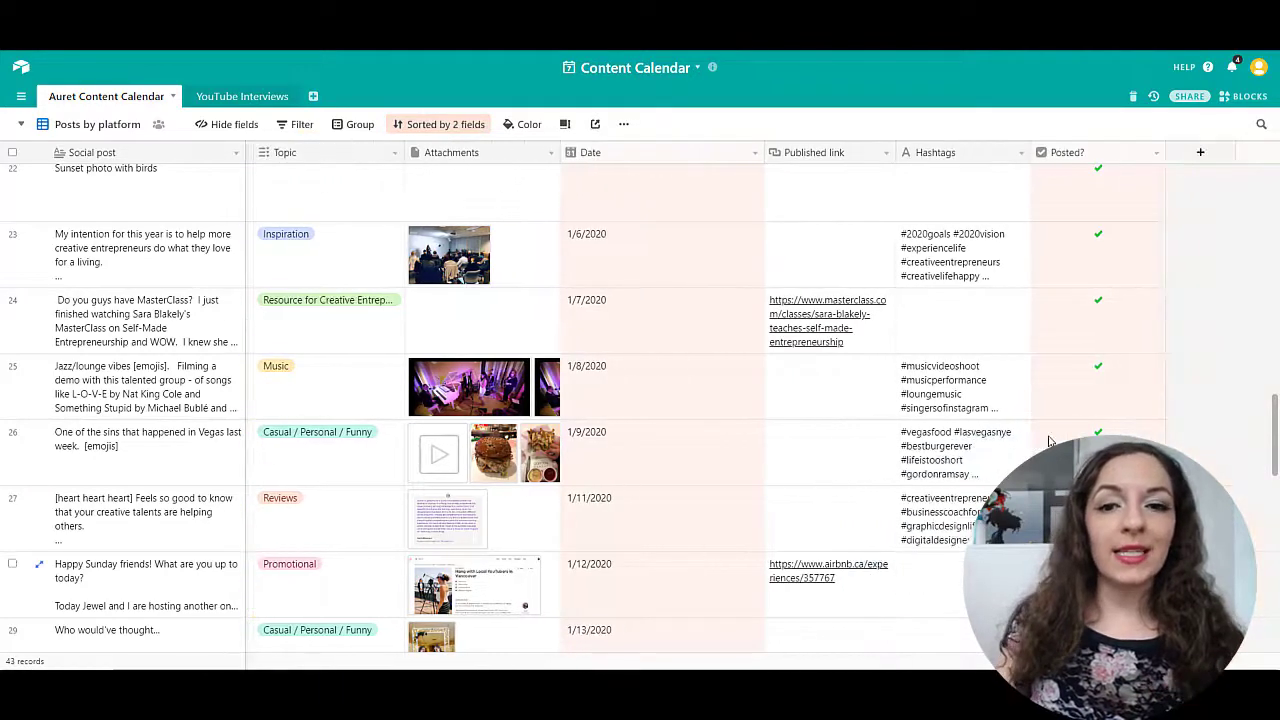
click(1200, 157)
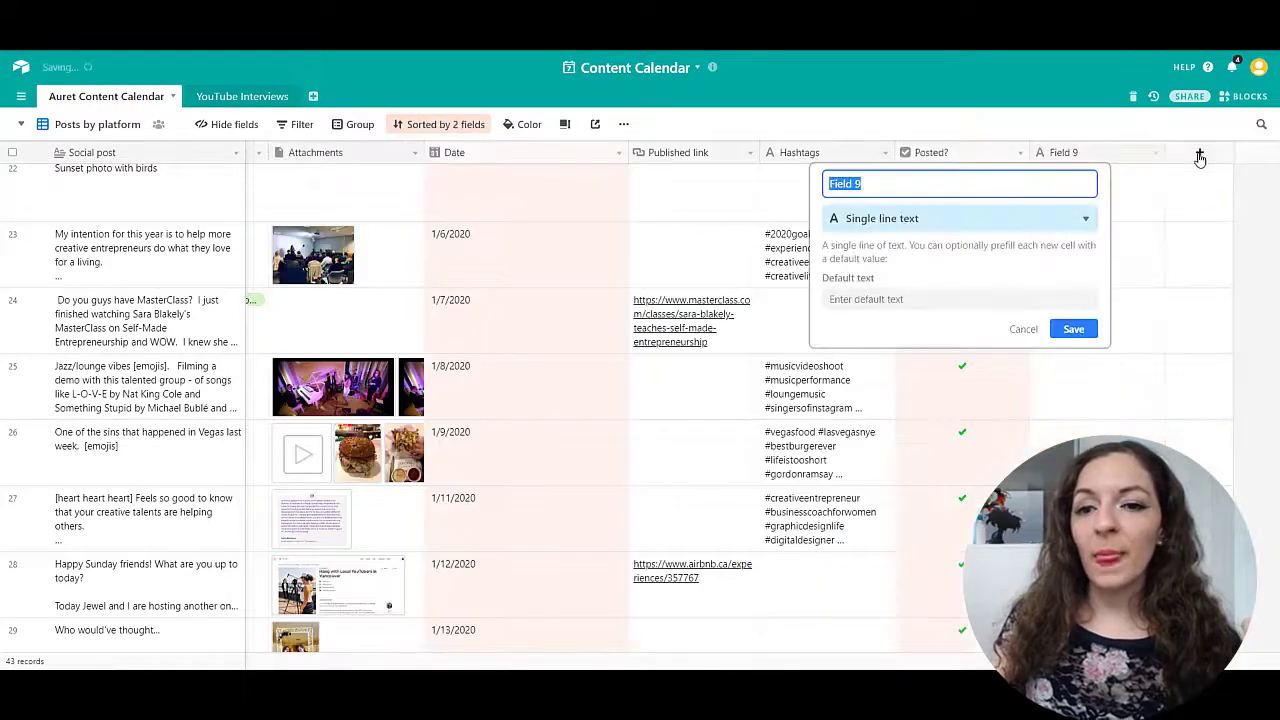
click(928, 220)
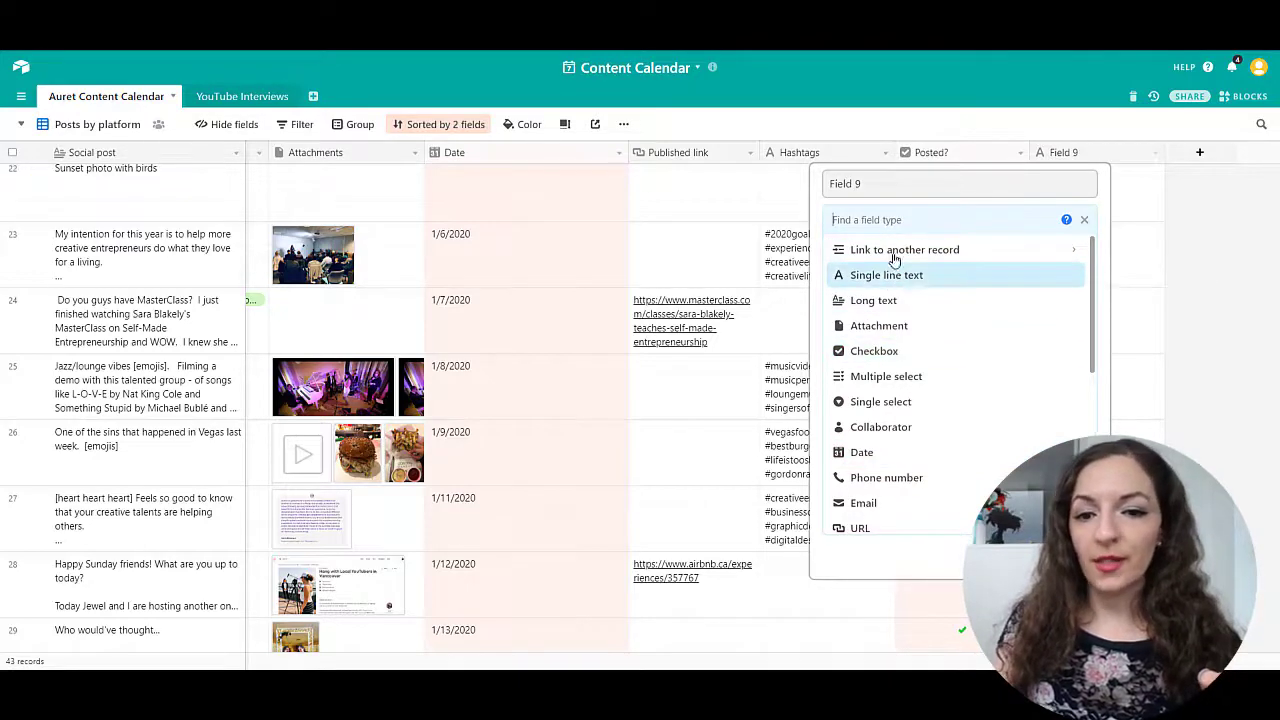
click(942, 377)
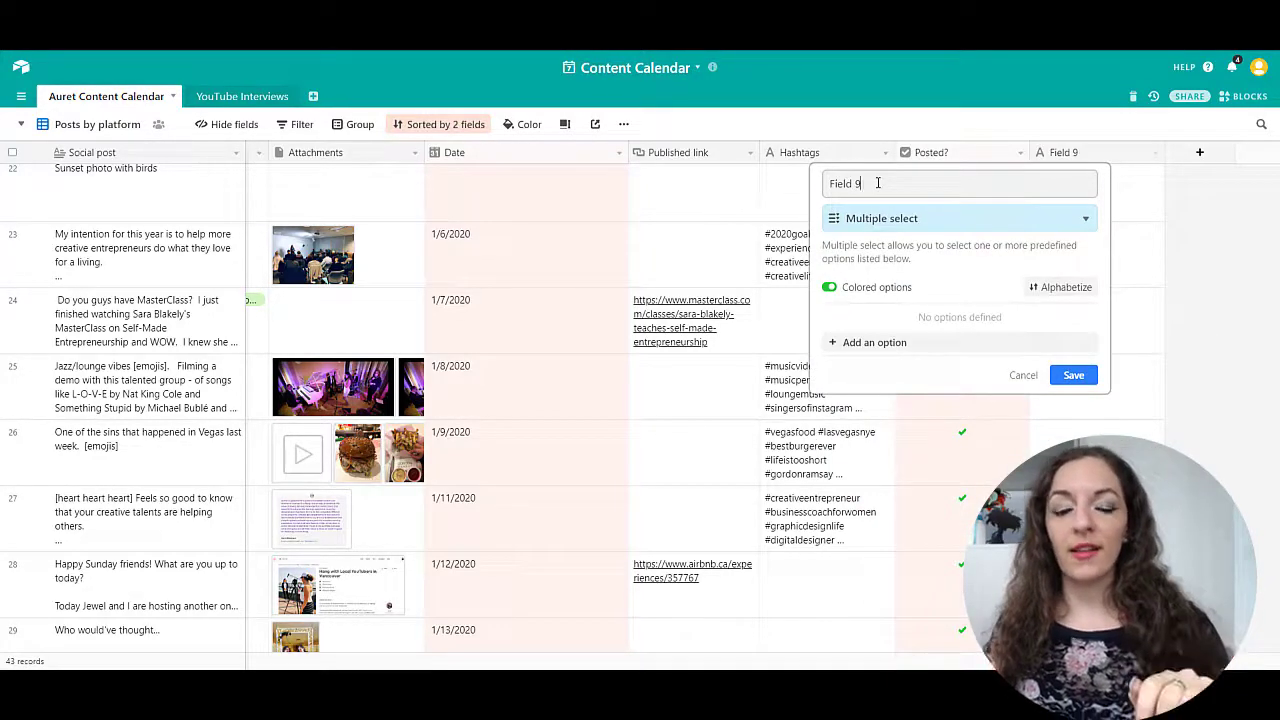
click(843, 186)
drag(862, 184, 826, 183)
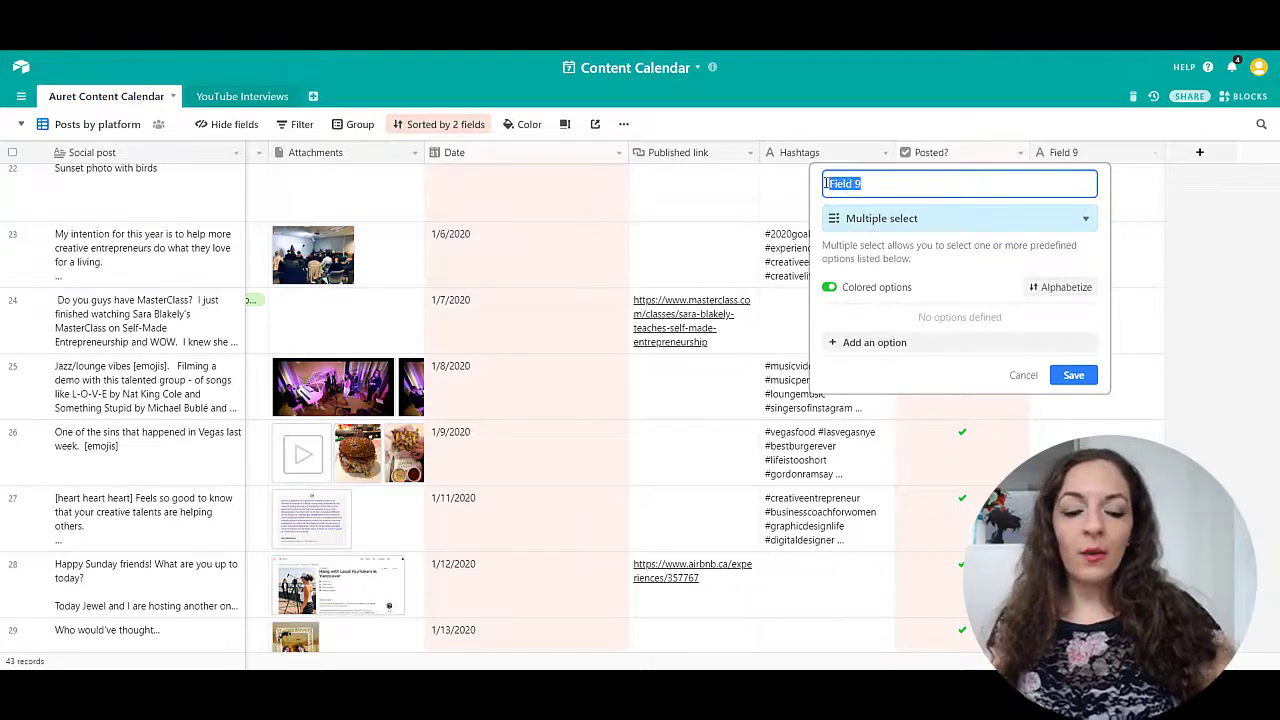
text(Topic)
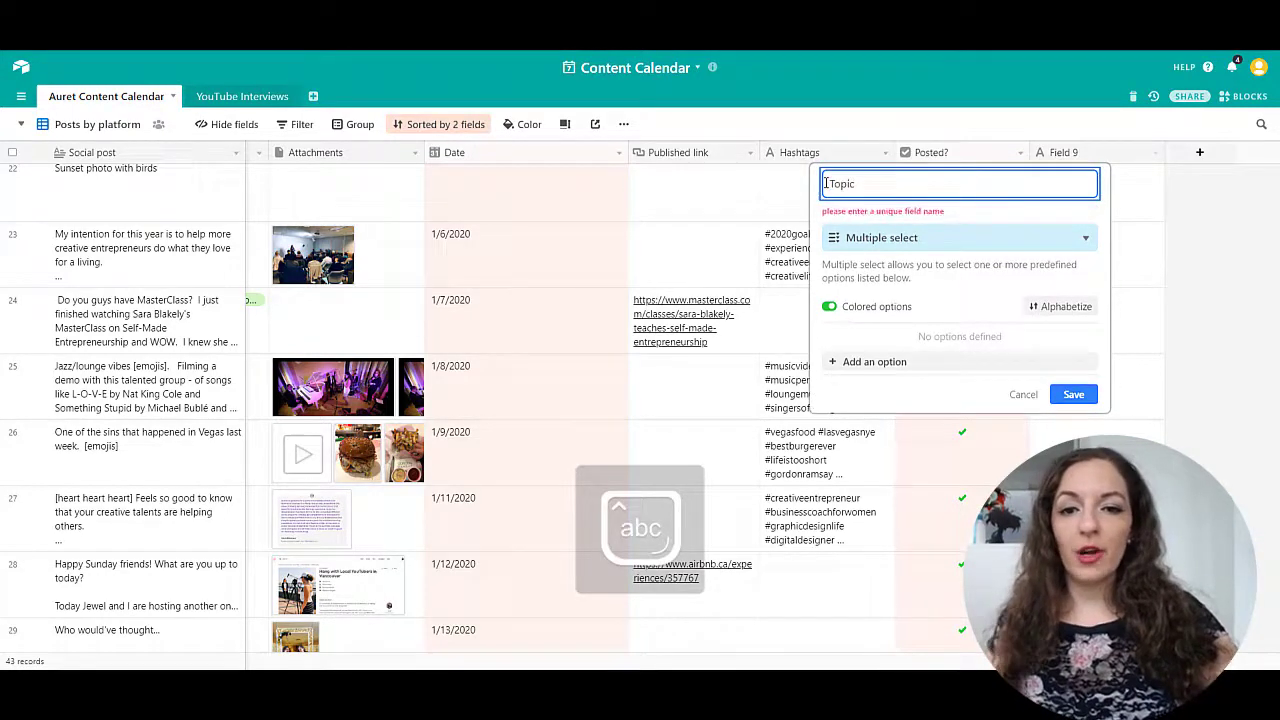
text( 2)
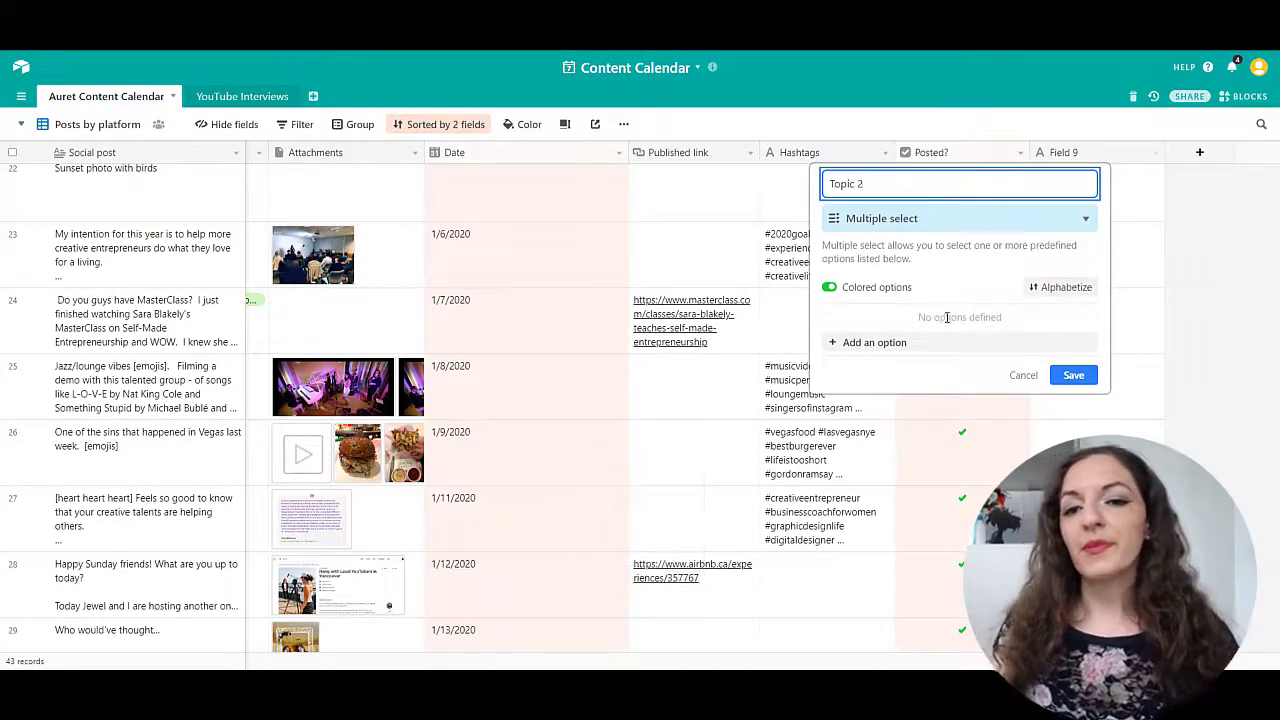
click(966, 315)
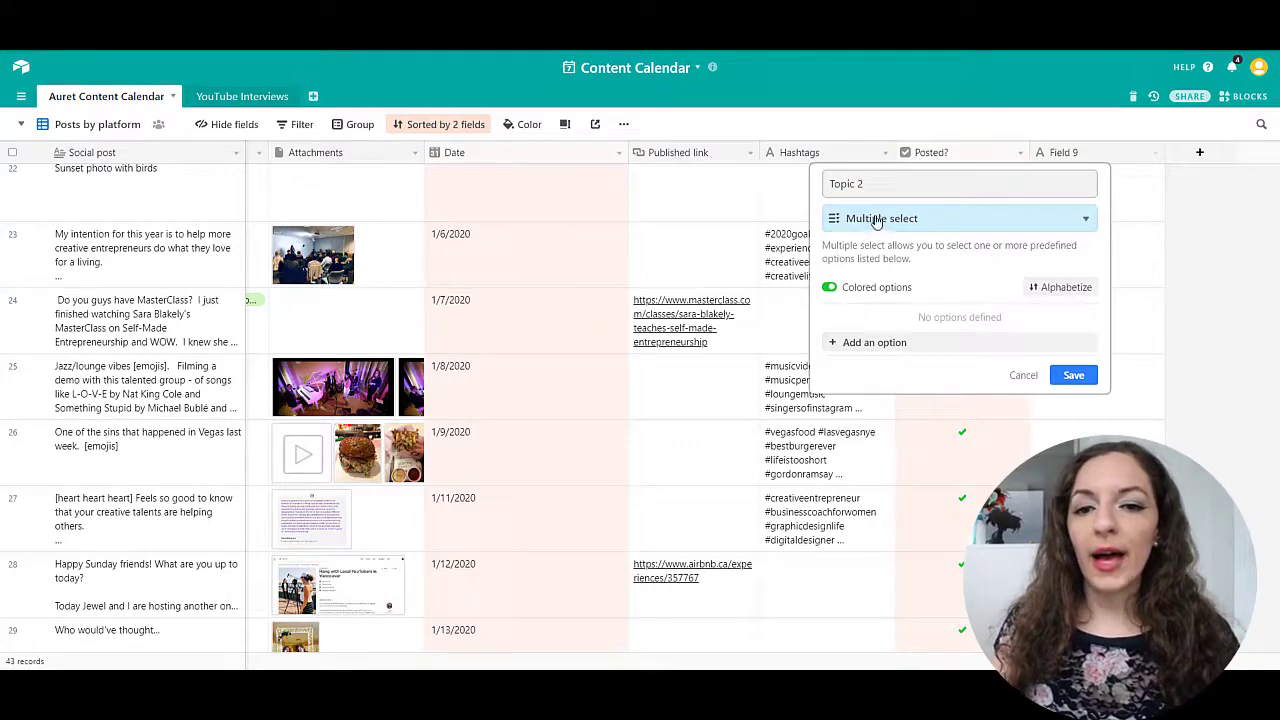
Add the choices 'Topic 1' and 'Topic 2' to the field and save it
click(889, 347)
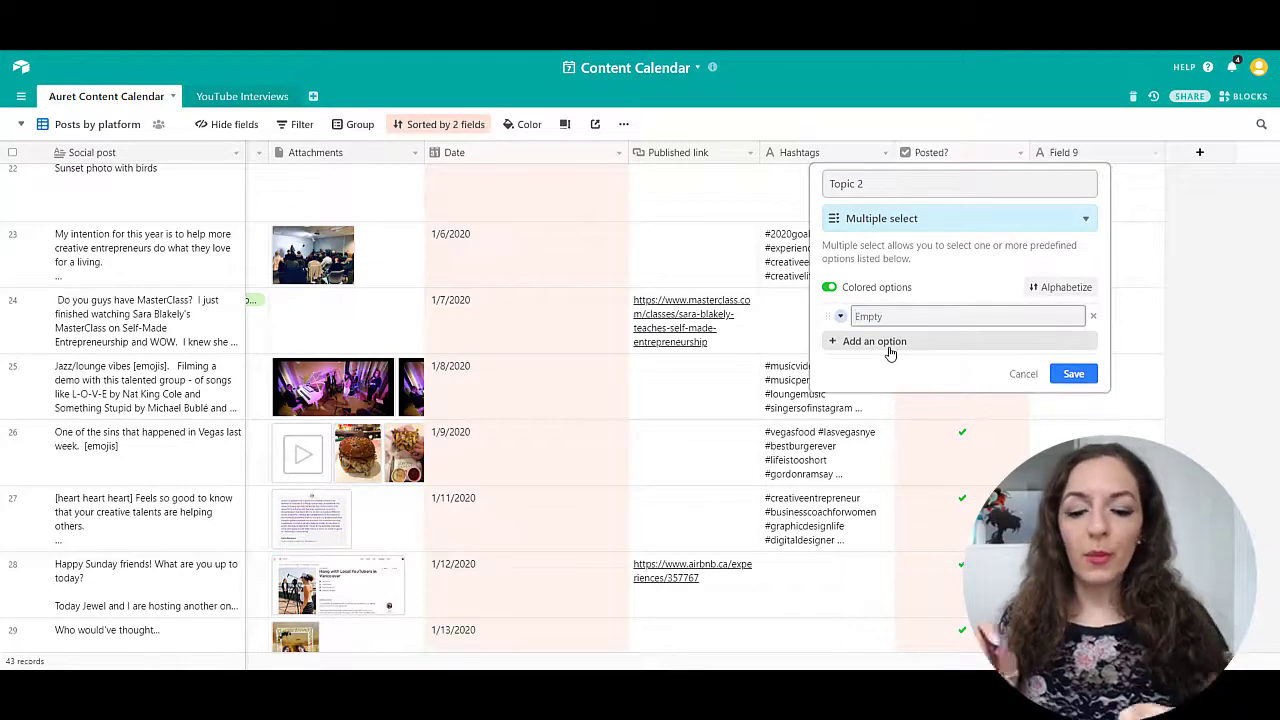
text(Topic )
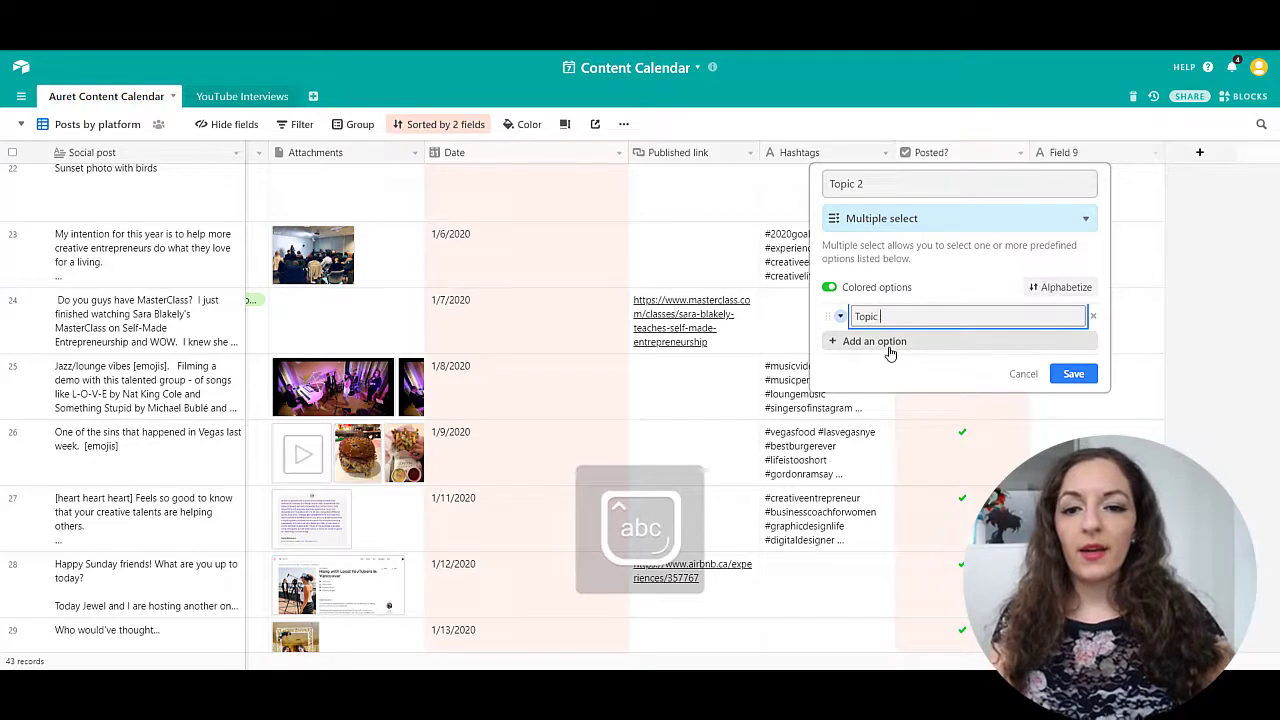
text(1)
key(Return)
text(Topi)
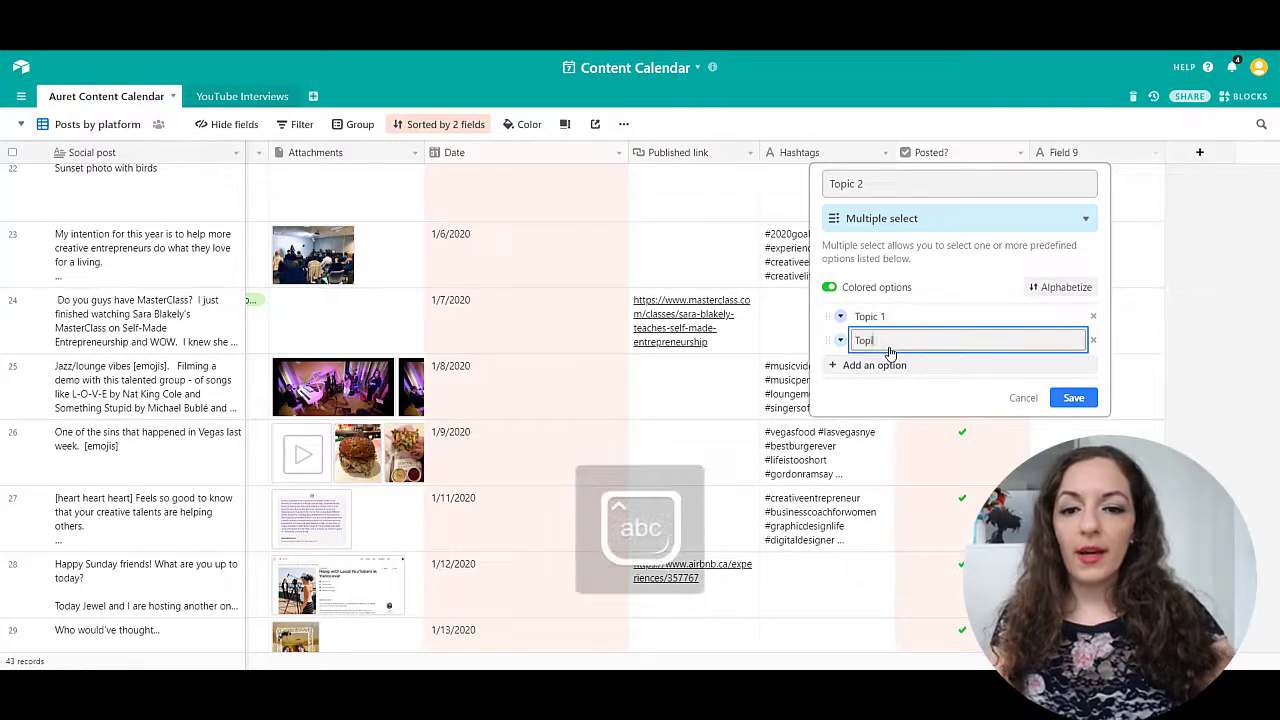
text(c 2)
key(Return)
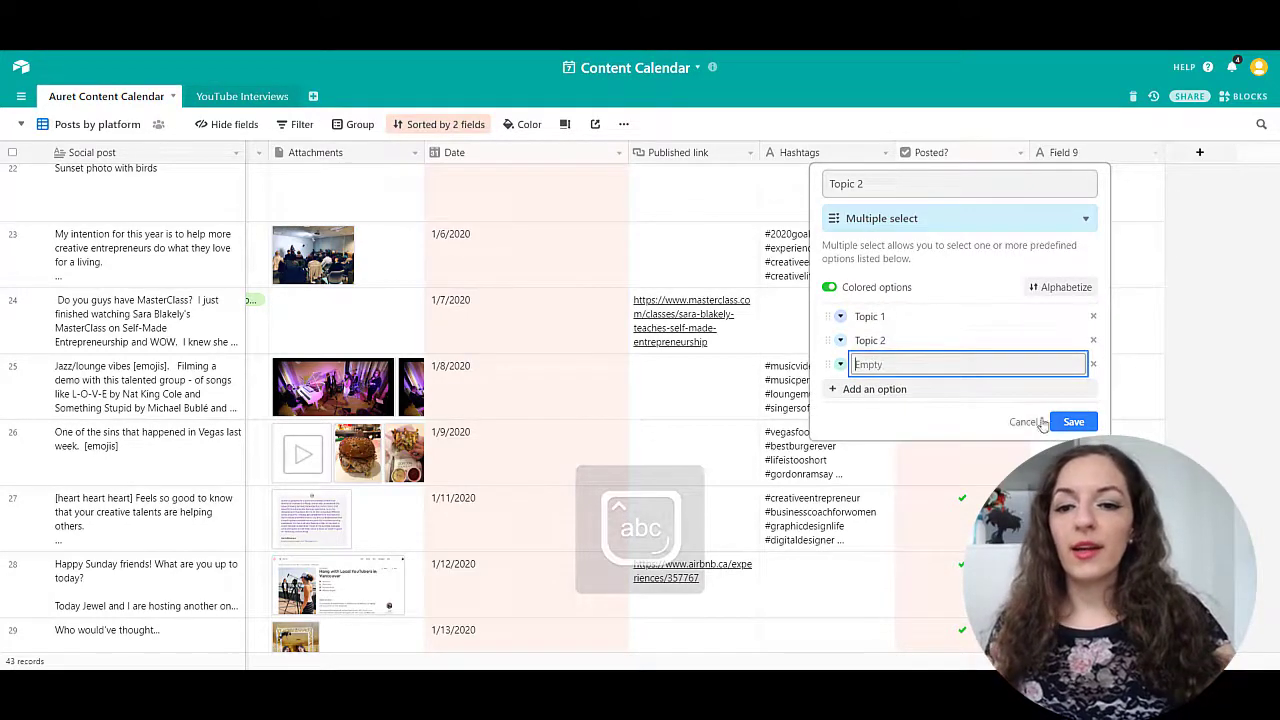
click(1073, 421)
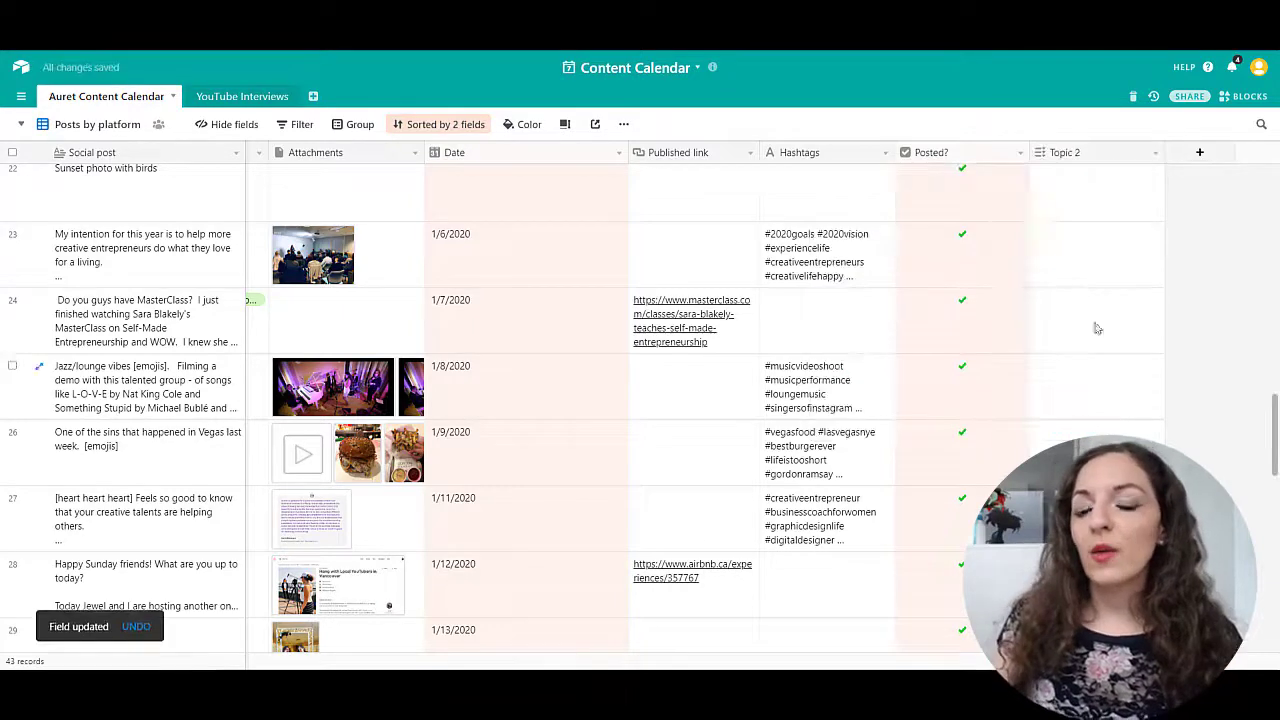
Choose 'Topic 2' in the Sunset photo with birds post's Topic 2 cell, then deselect the cell
click(1087, 200)
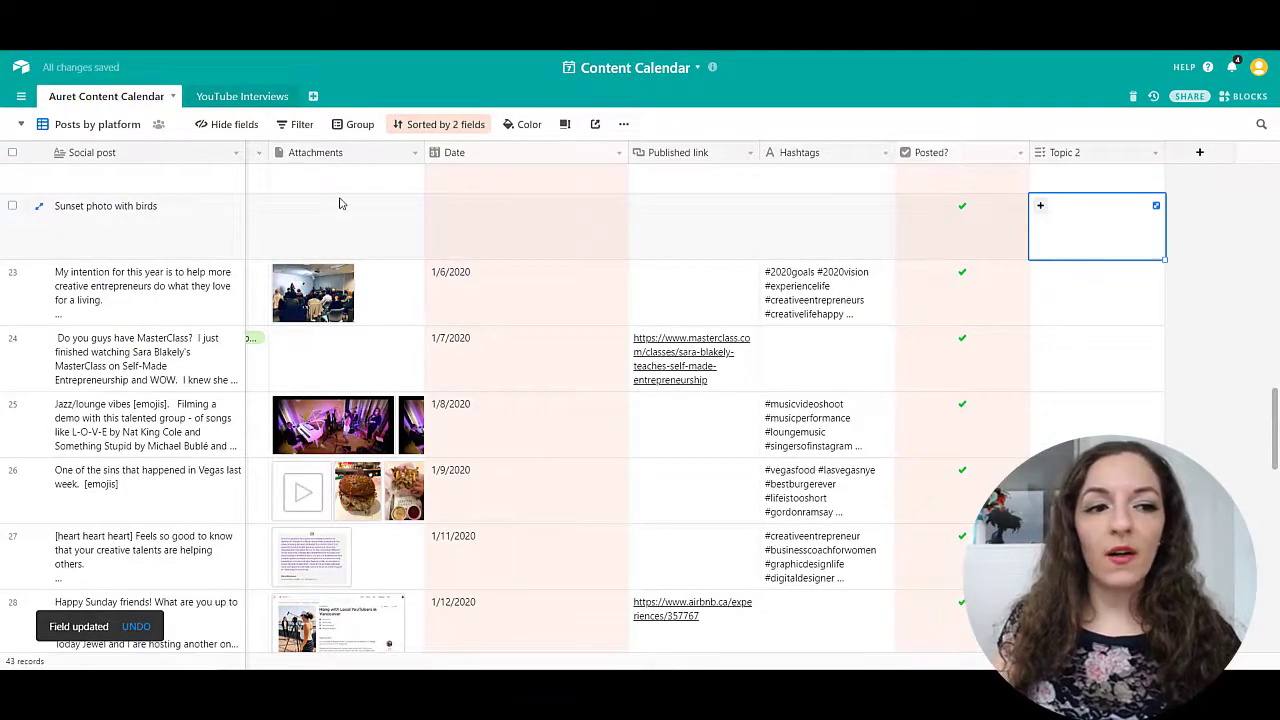
click(1041, 206)
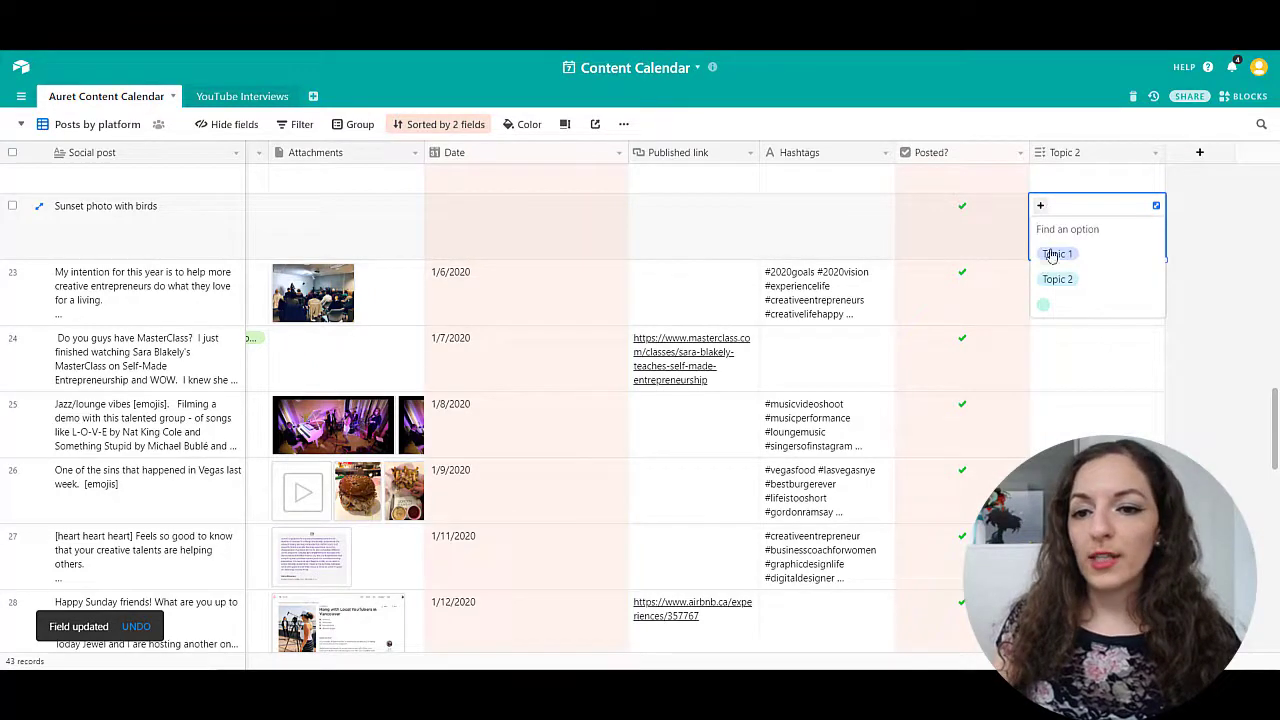
click(1058, 279)
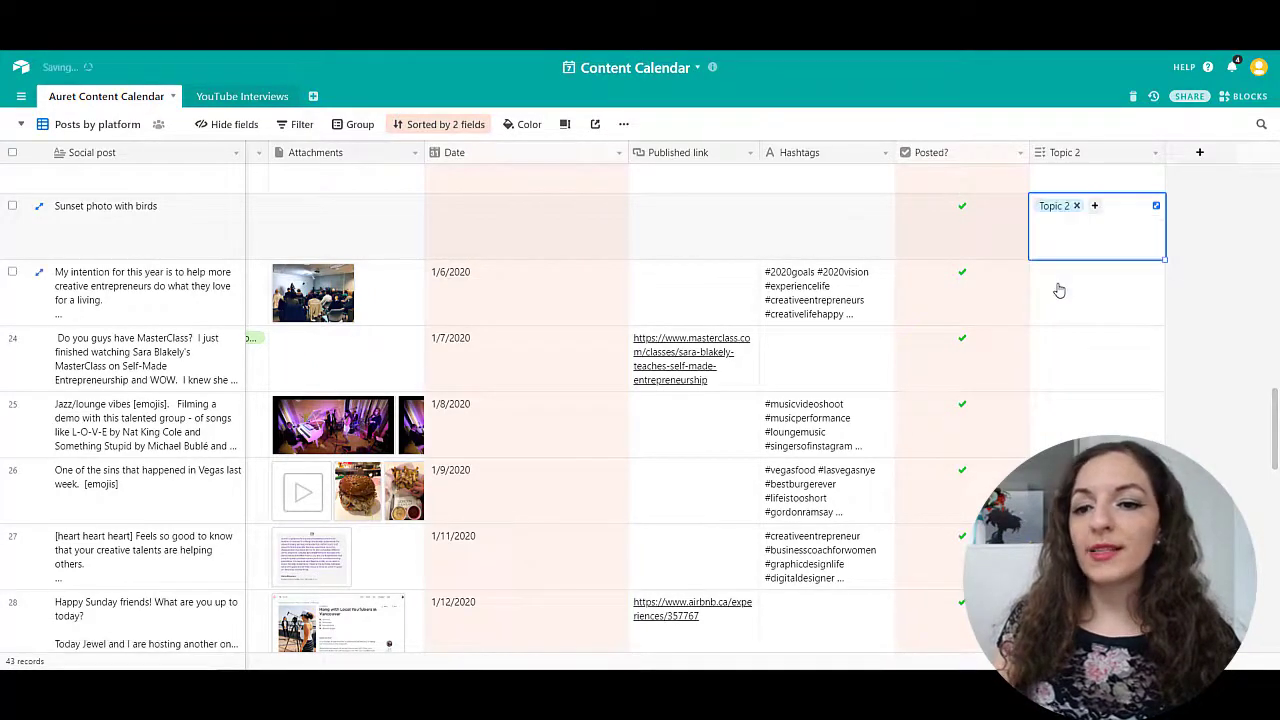
click(1124, 290)
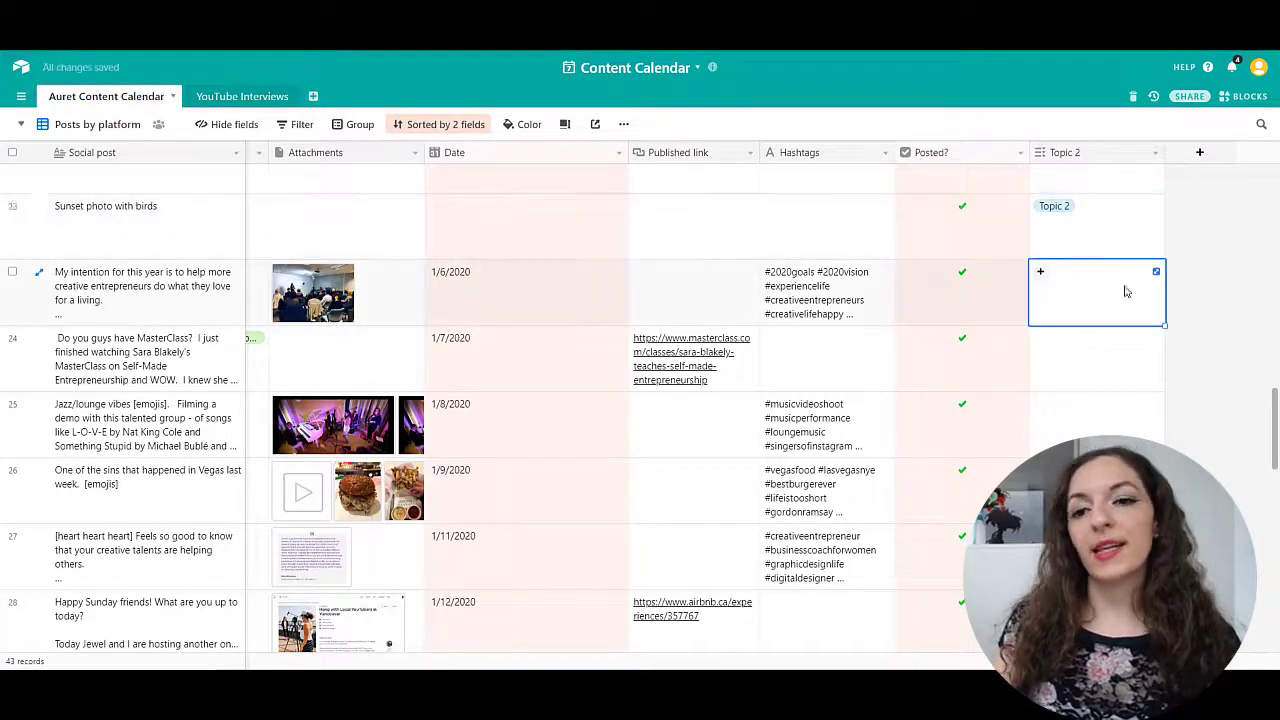
click(1118, 229)
click(1175, 262)
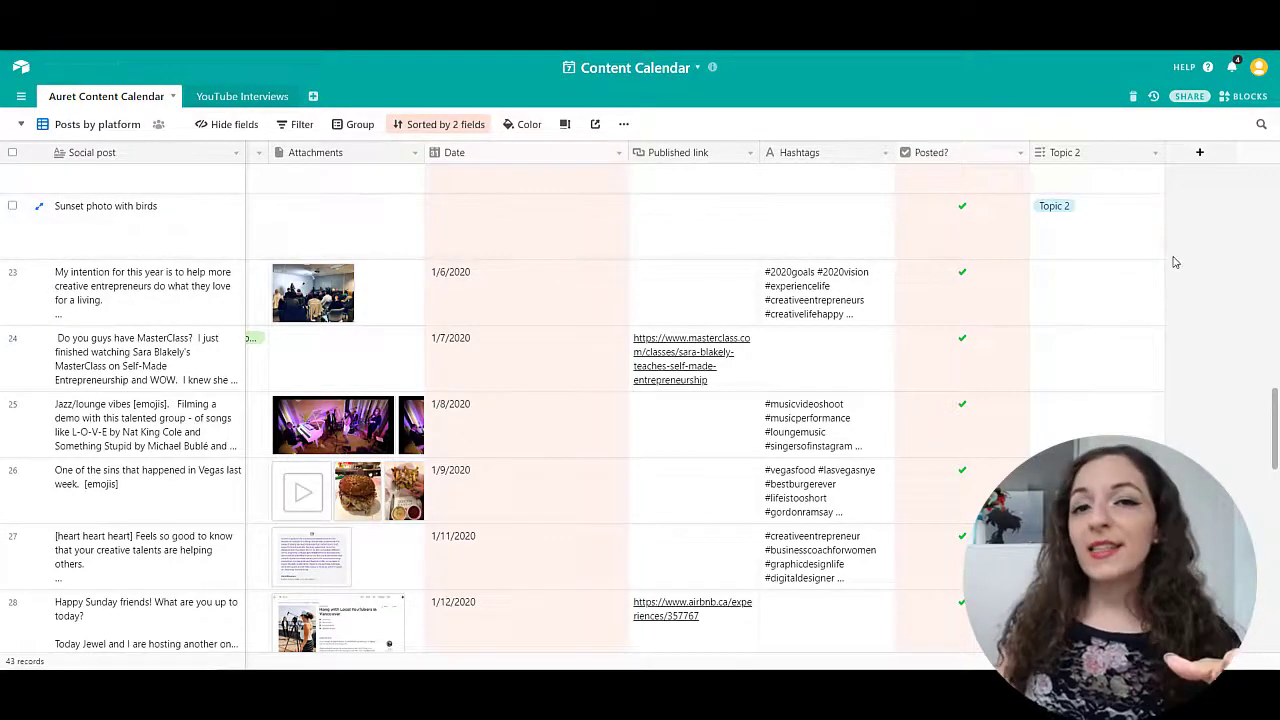